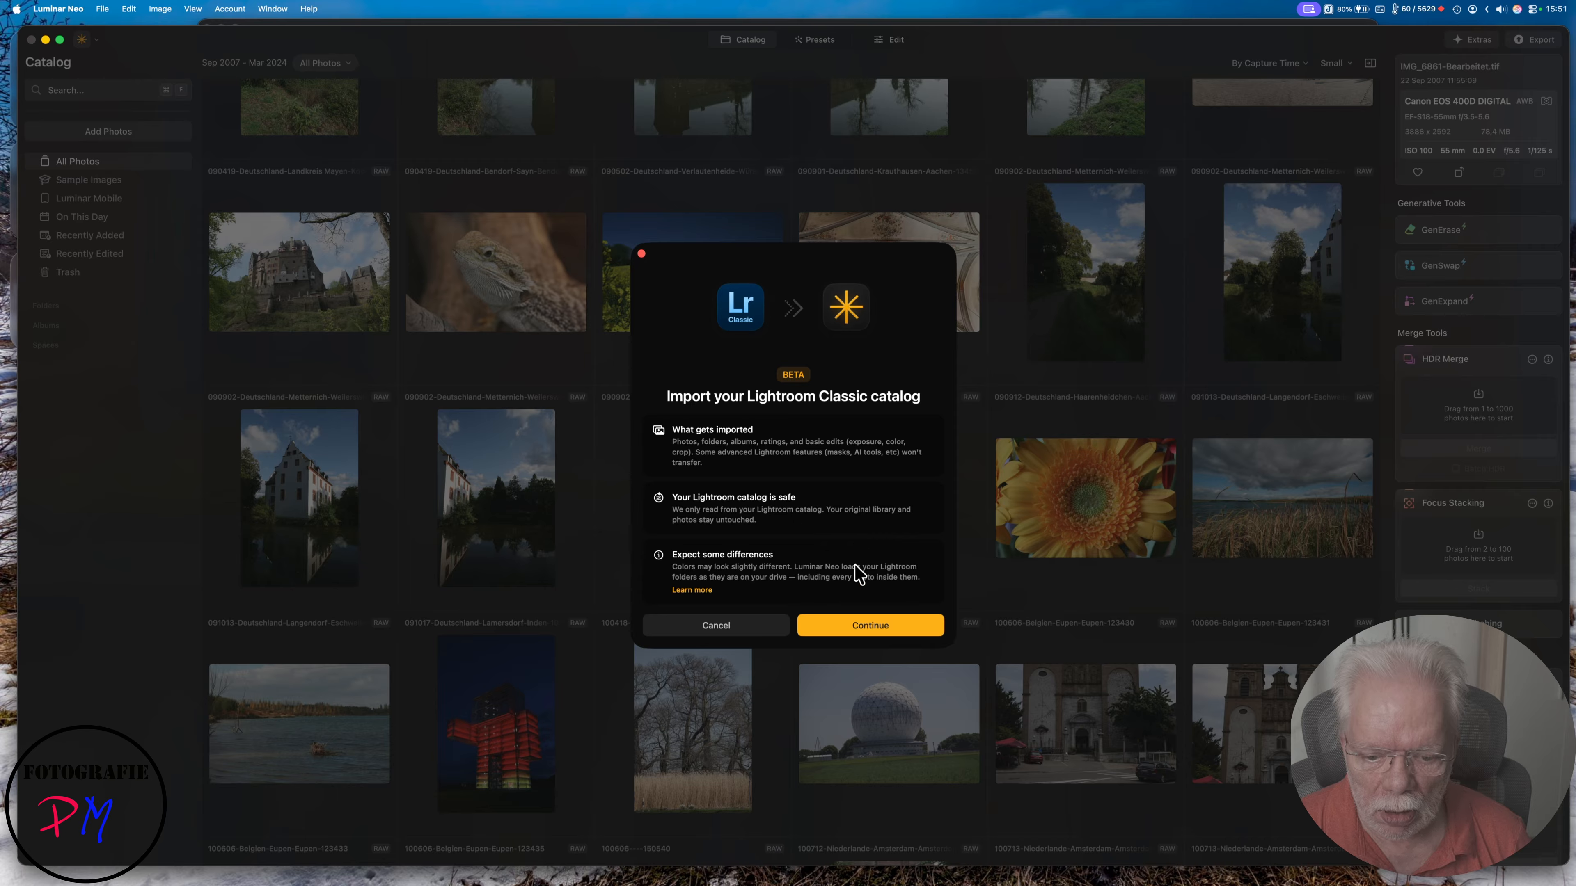
Import the Default.lrcat Lightroom Classic catalog into Luminar Neo and close the import window
left_click(859, 626)
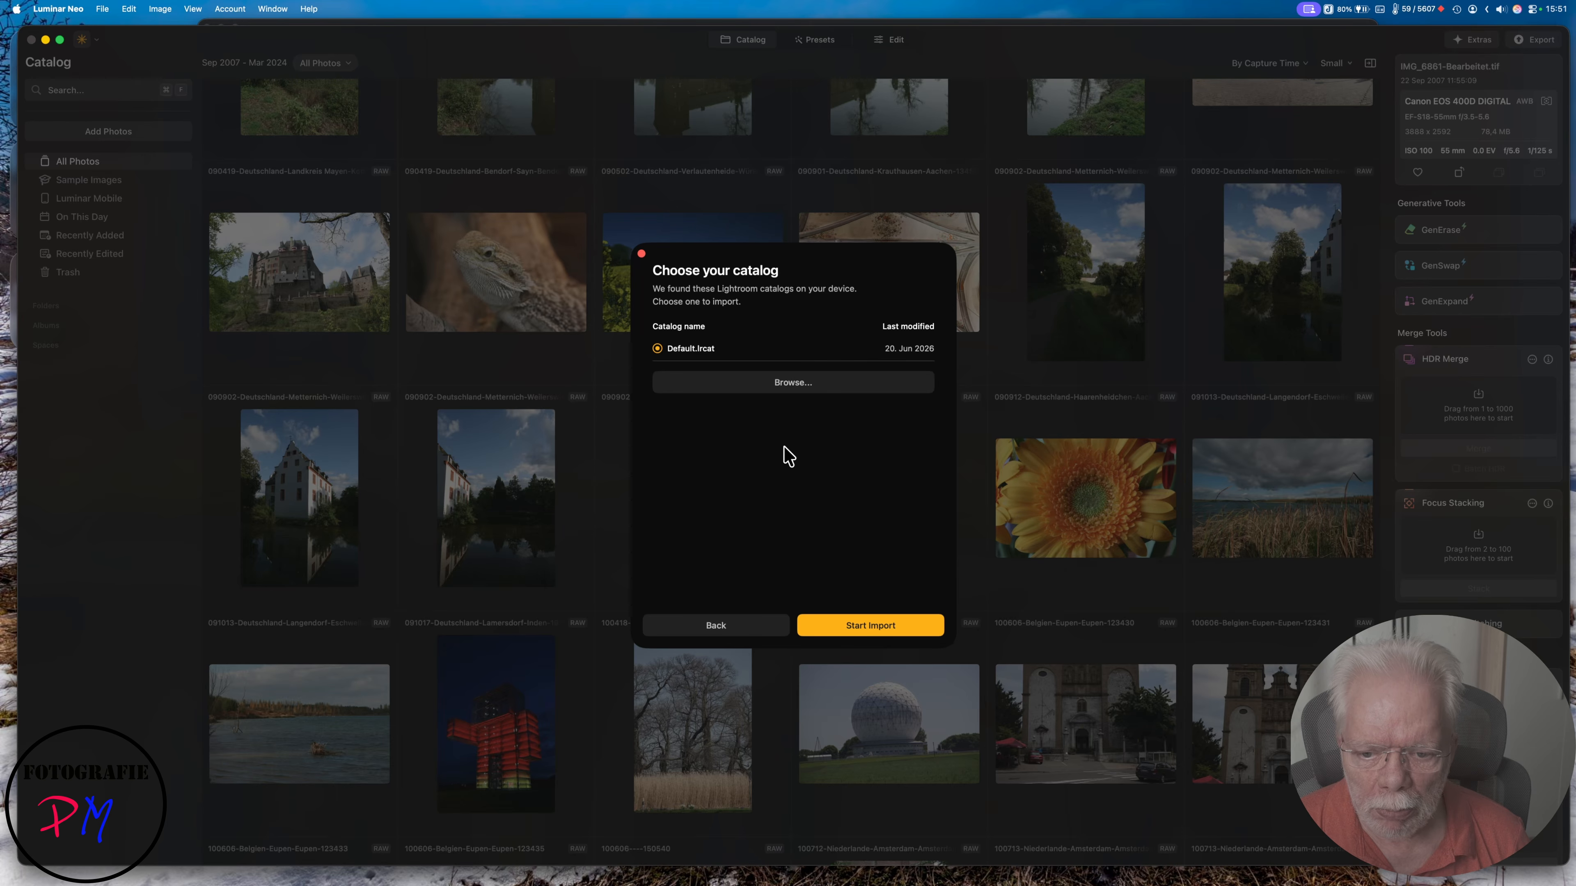
left_click(829, 626)
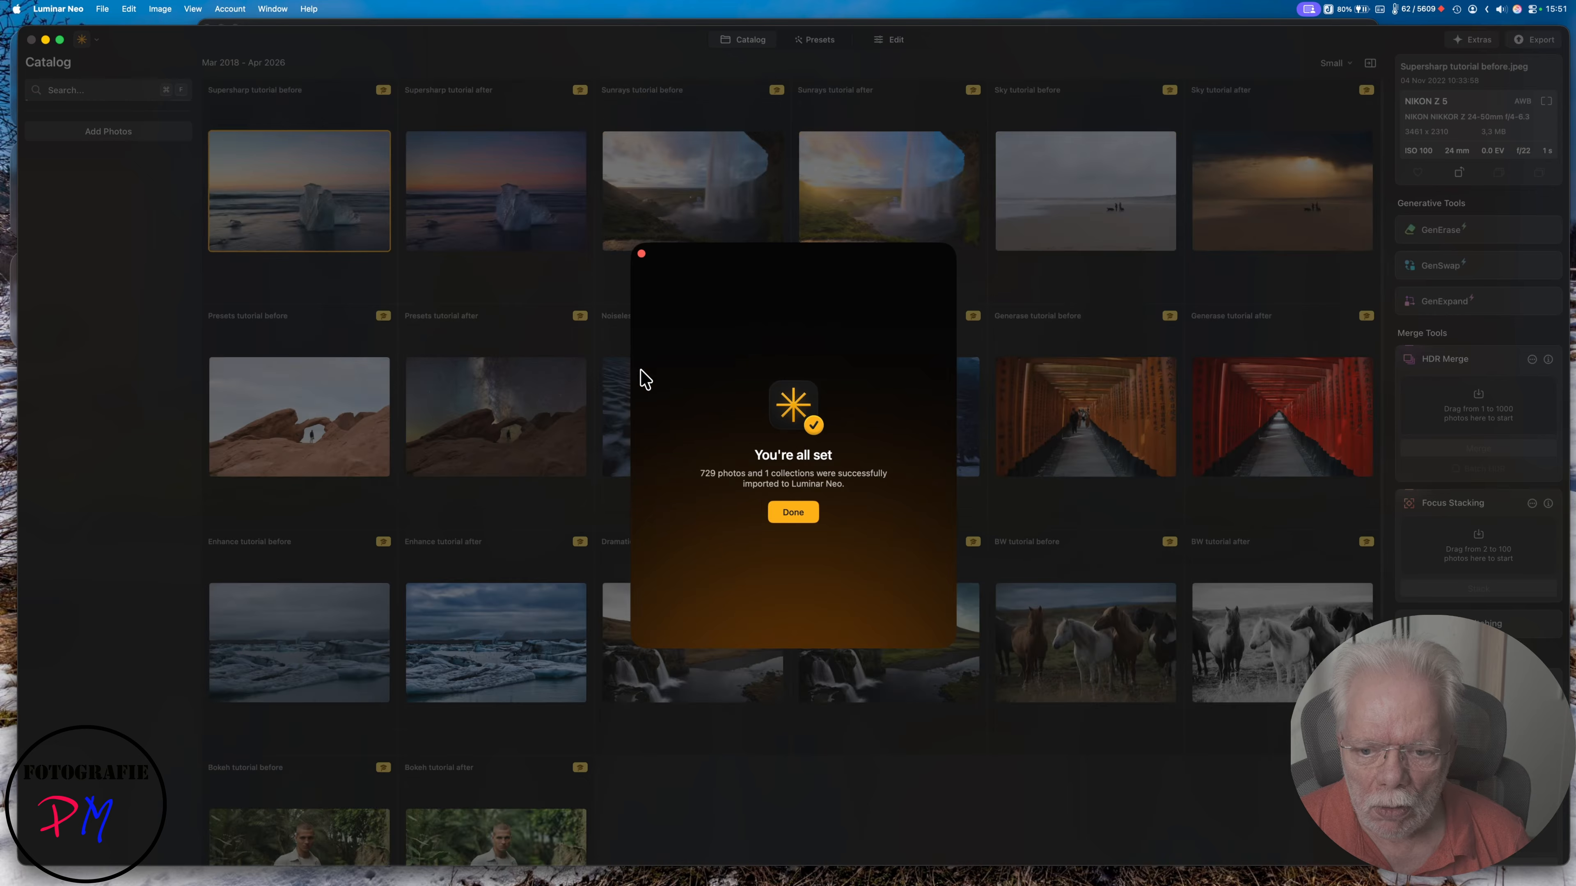
left_click(642, 254)
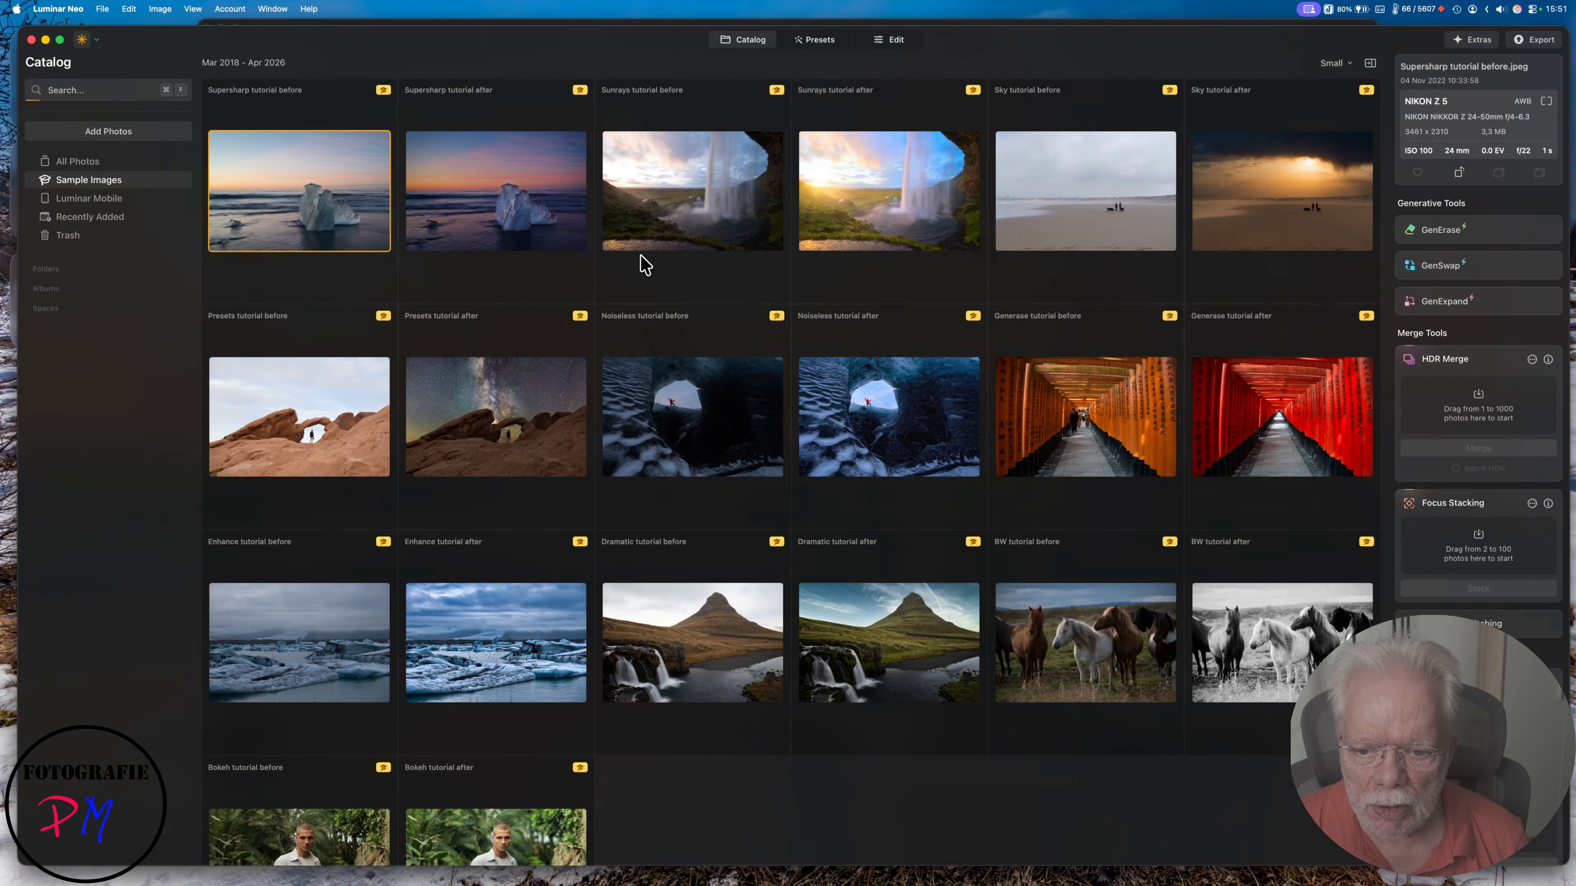
Browse through all photos in the catalog and expand the list of imported folders
left_click(114, 162)
scroll(608, 379, "down", 15)
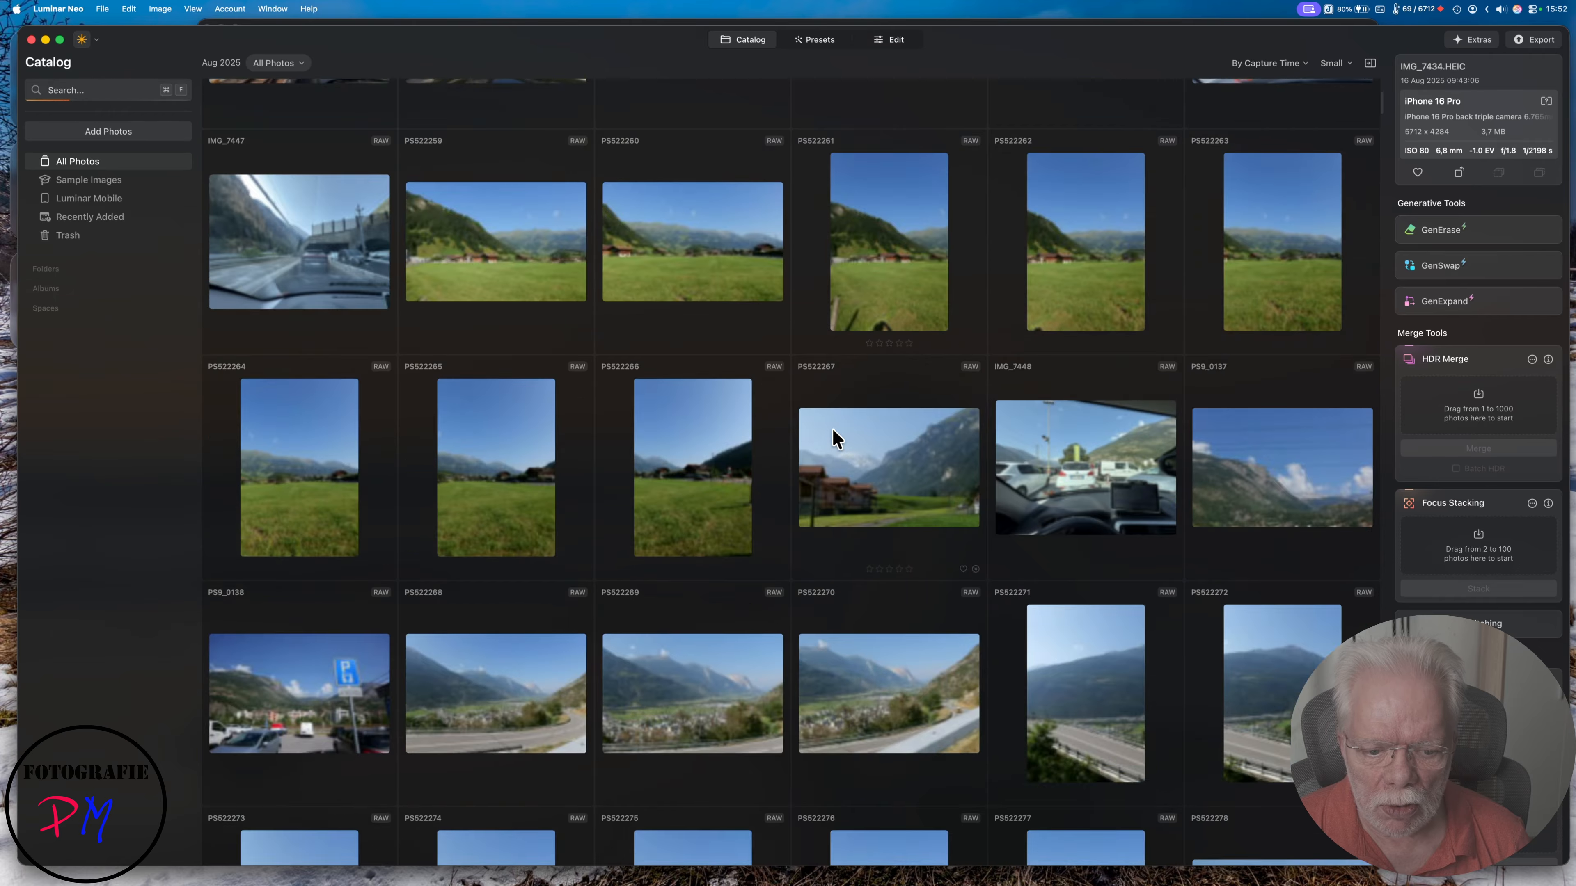
scroll(737, 409, "down", 3)
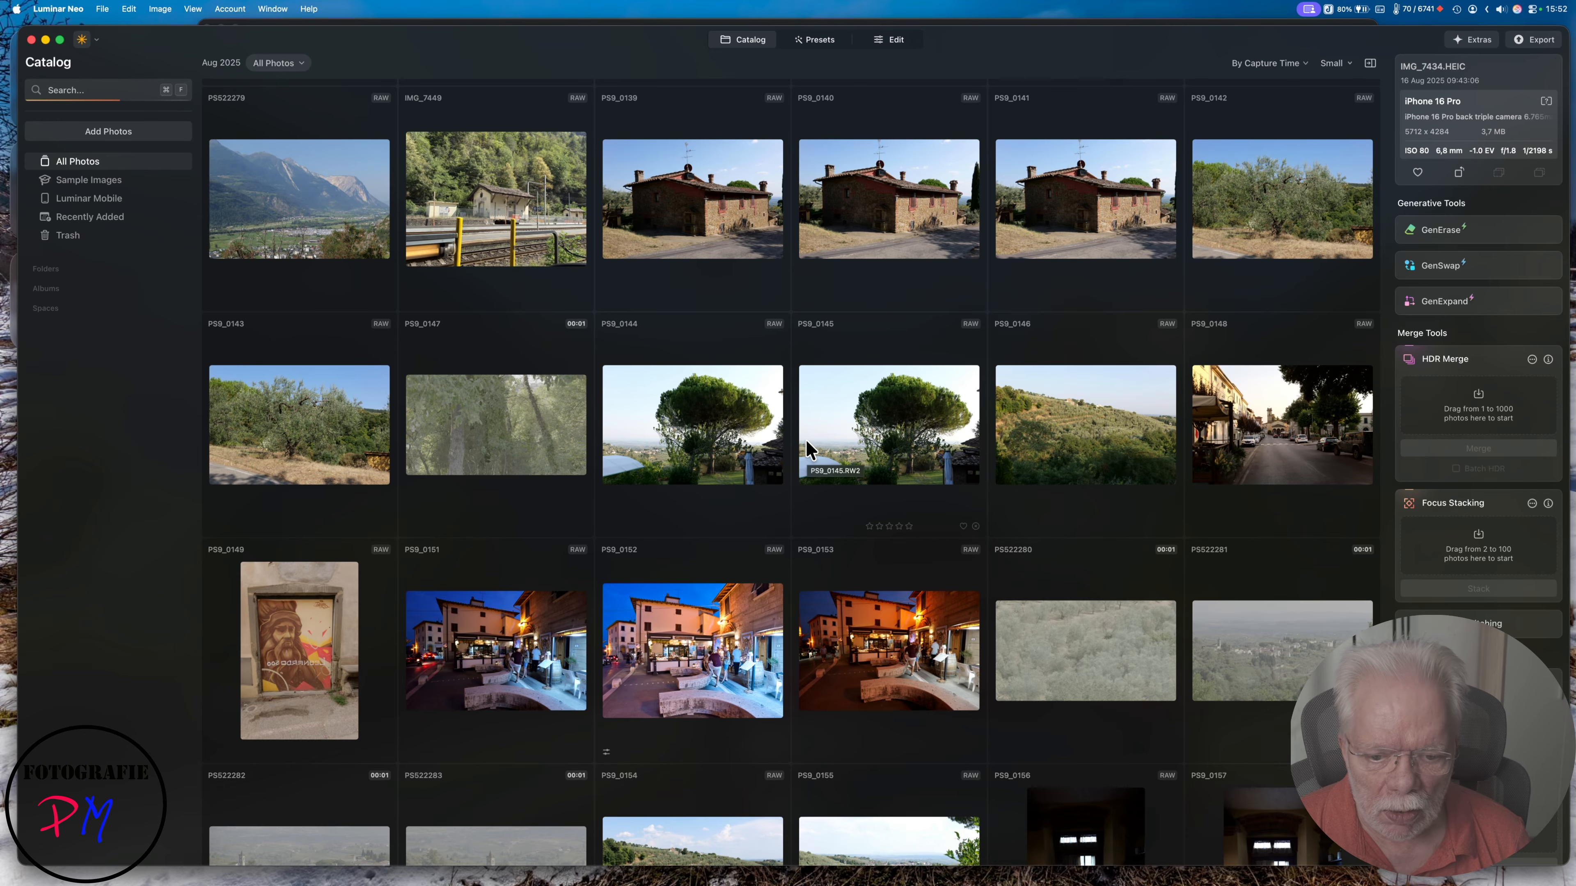
scroll(808, 447, "down", 5)
scroll(809, 446, "down", 5)
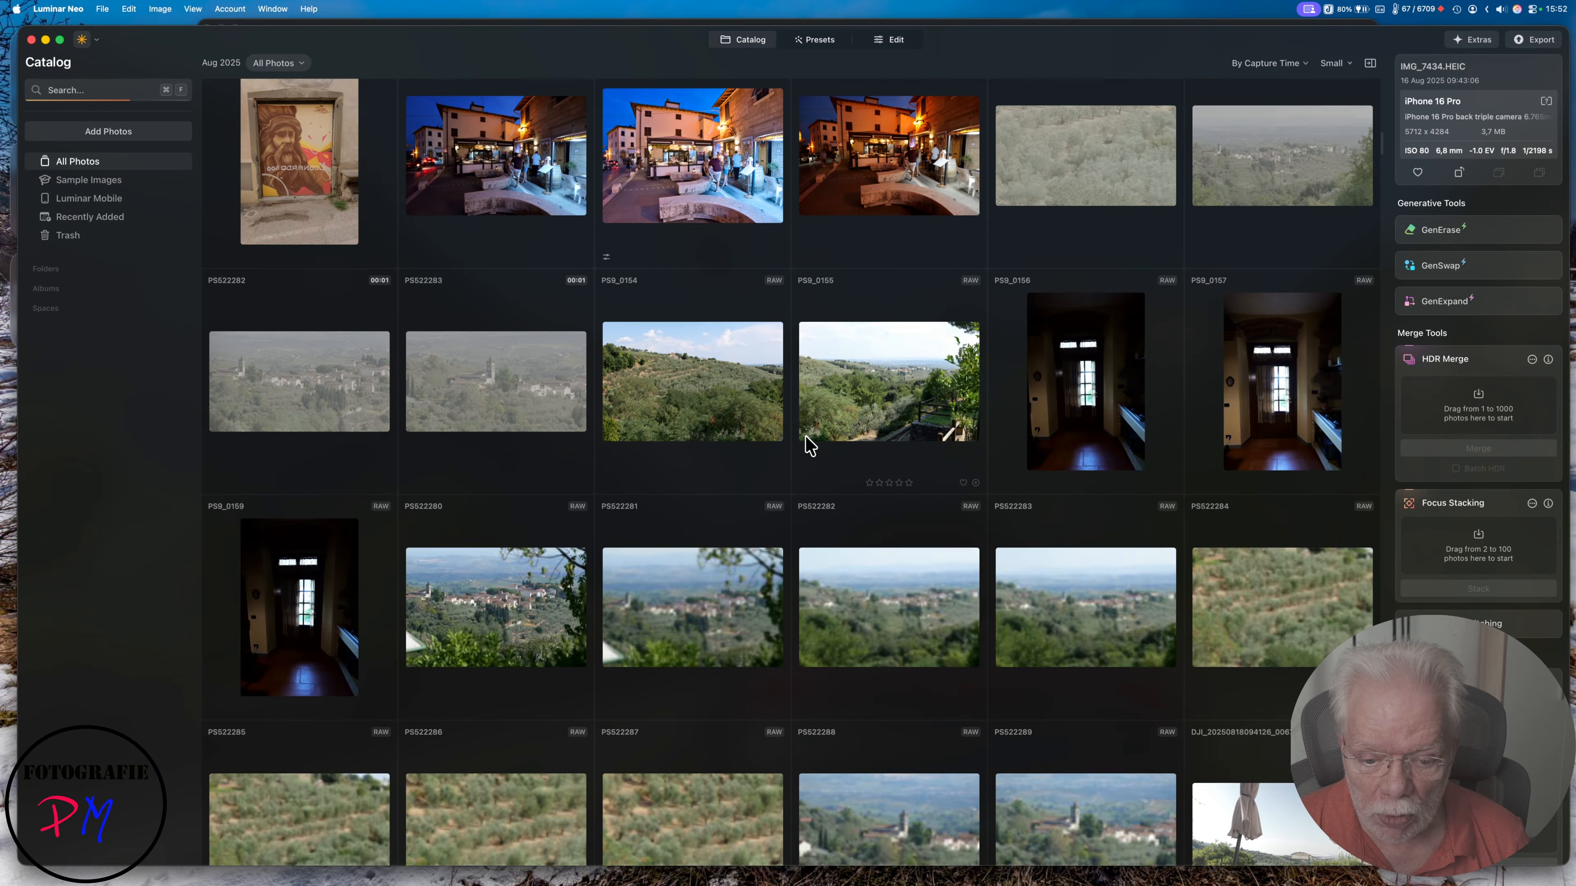
left_click(43, 270)
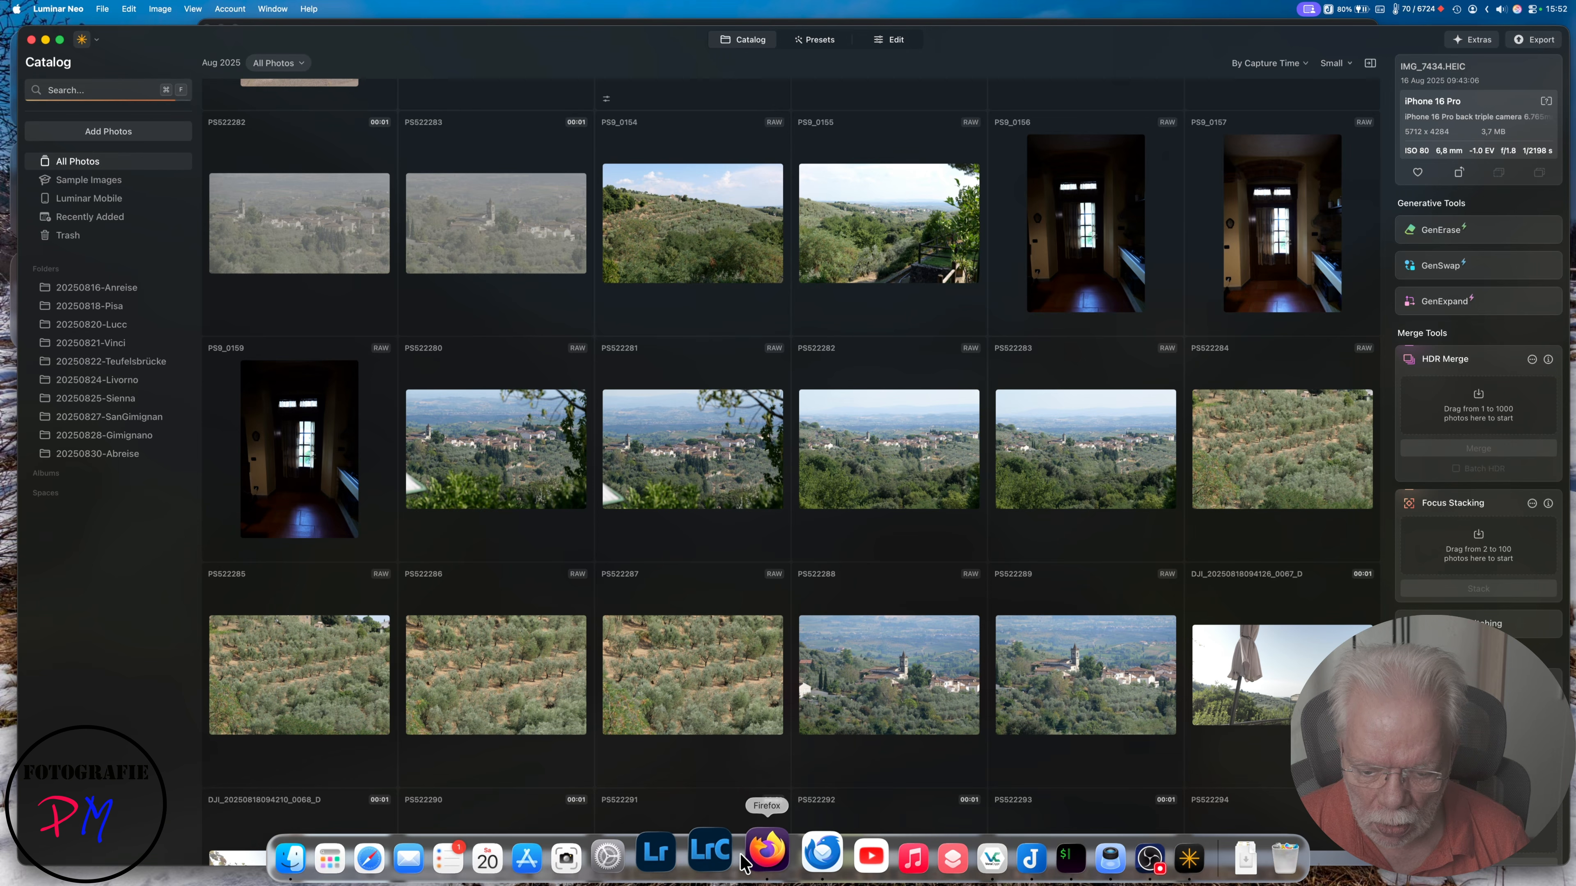
Switch to Lightroom Classic and view the Compare-Luminar collection as a thumbnail grid in the Library
left_click(716, 852)
left_click(1036, 429)
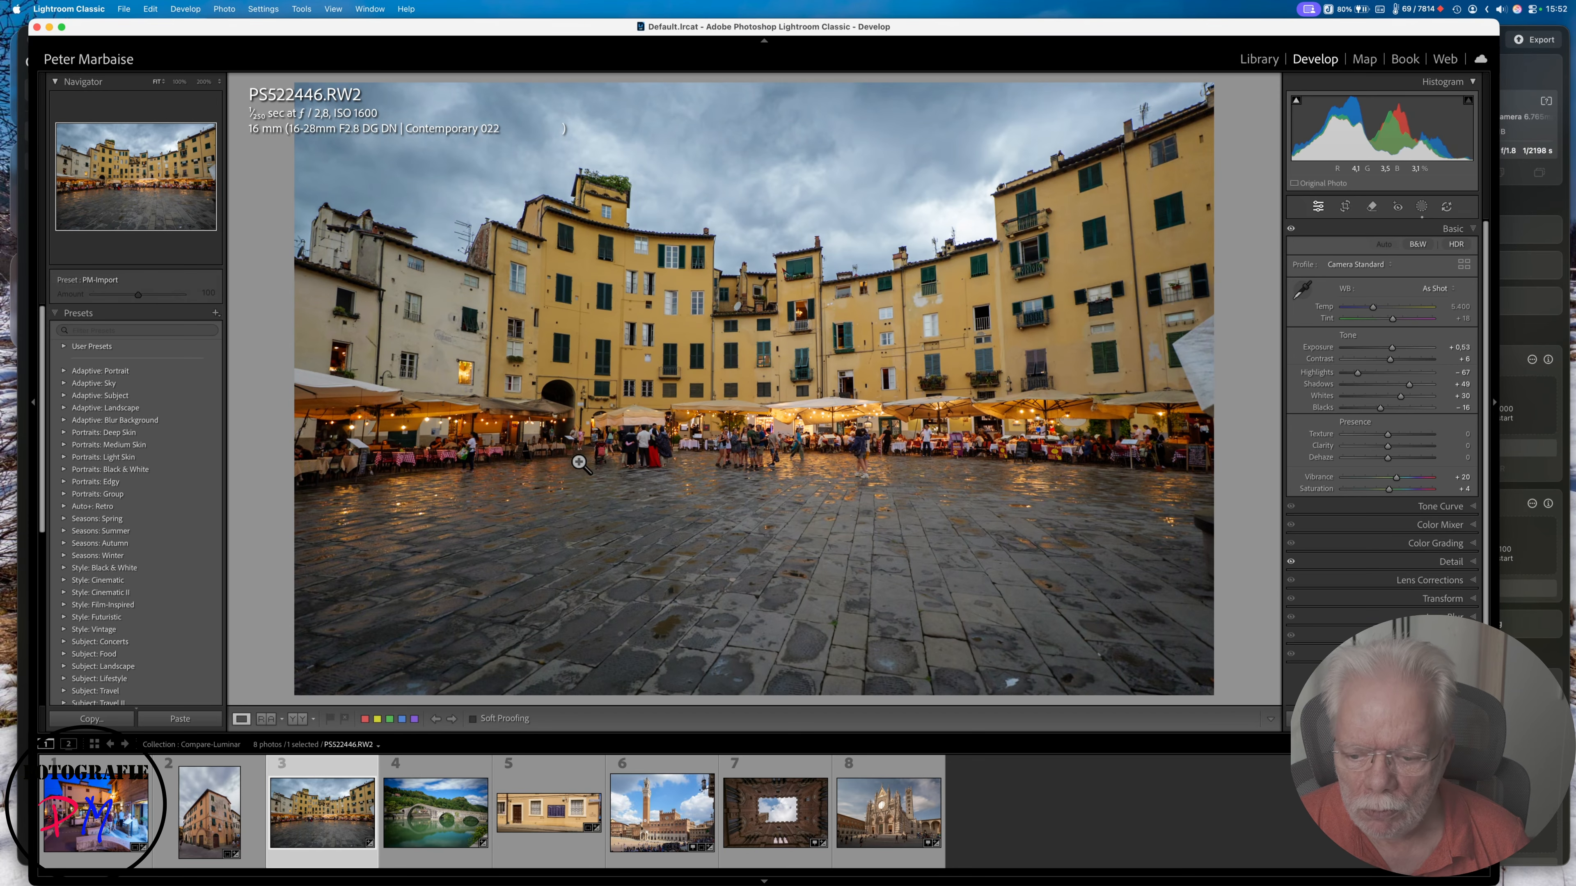
key("g")
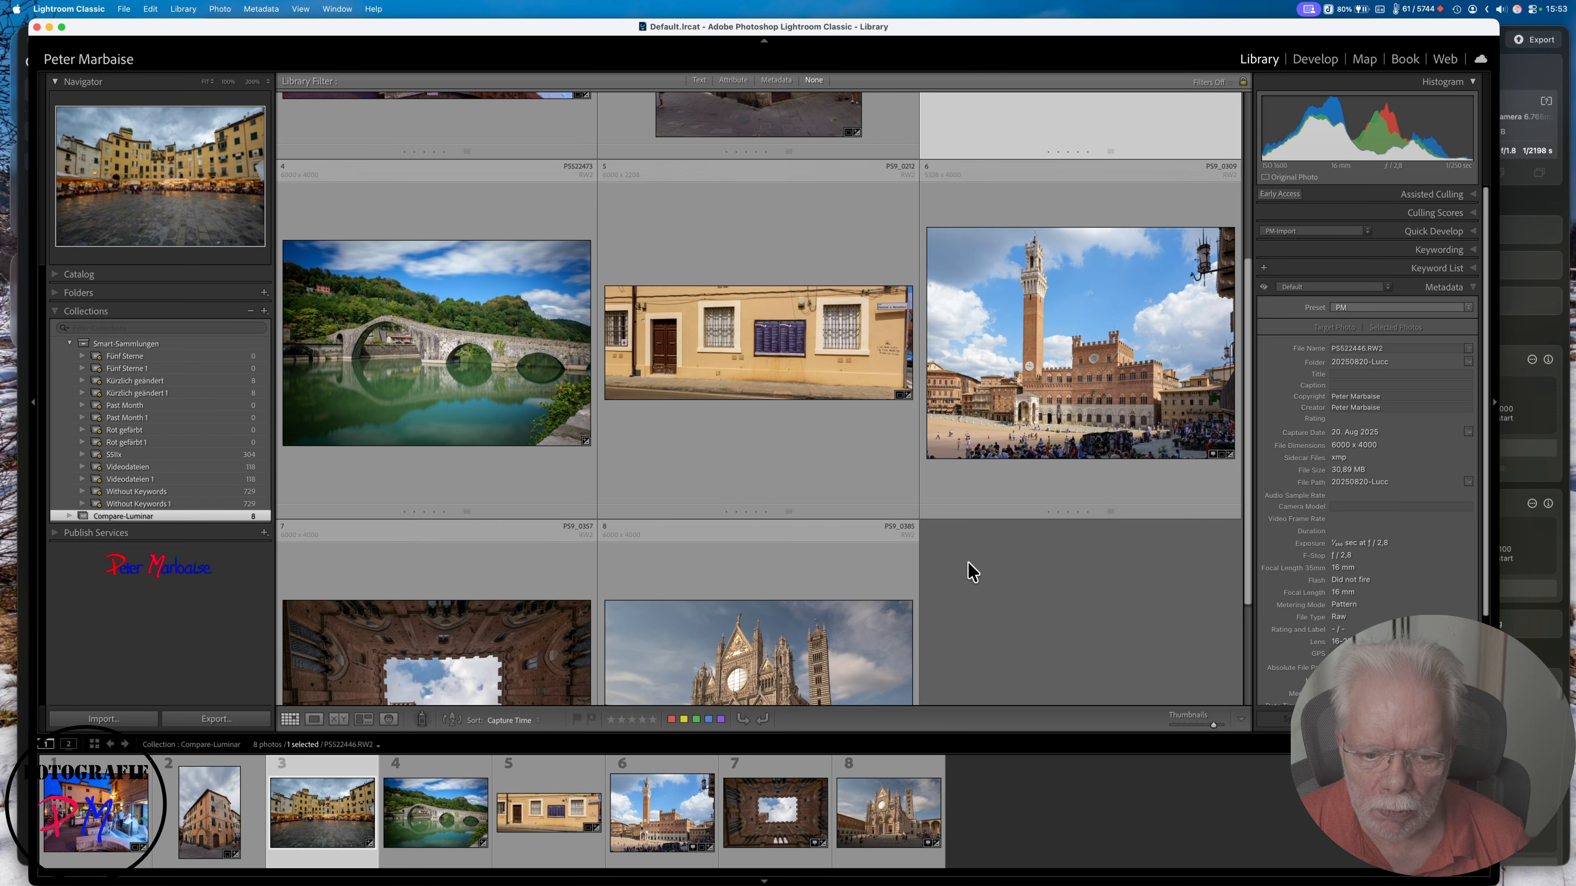
scroll(965, 568, "up", 1)
scroll(767, 475, "up", 3)
scroll(668, 451, "up", 2)
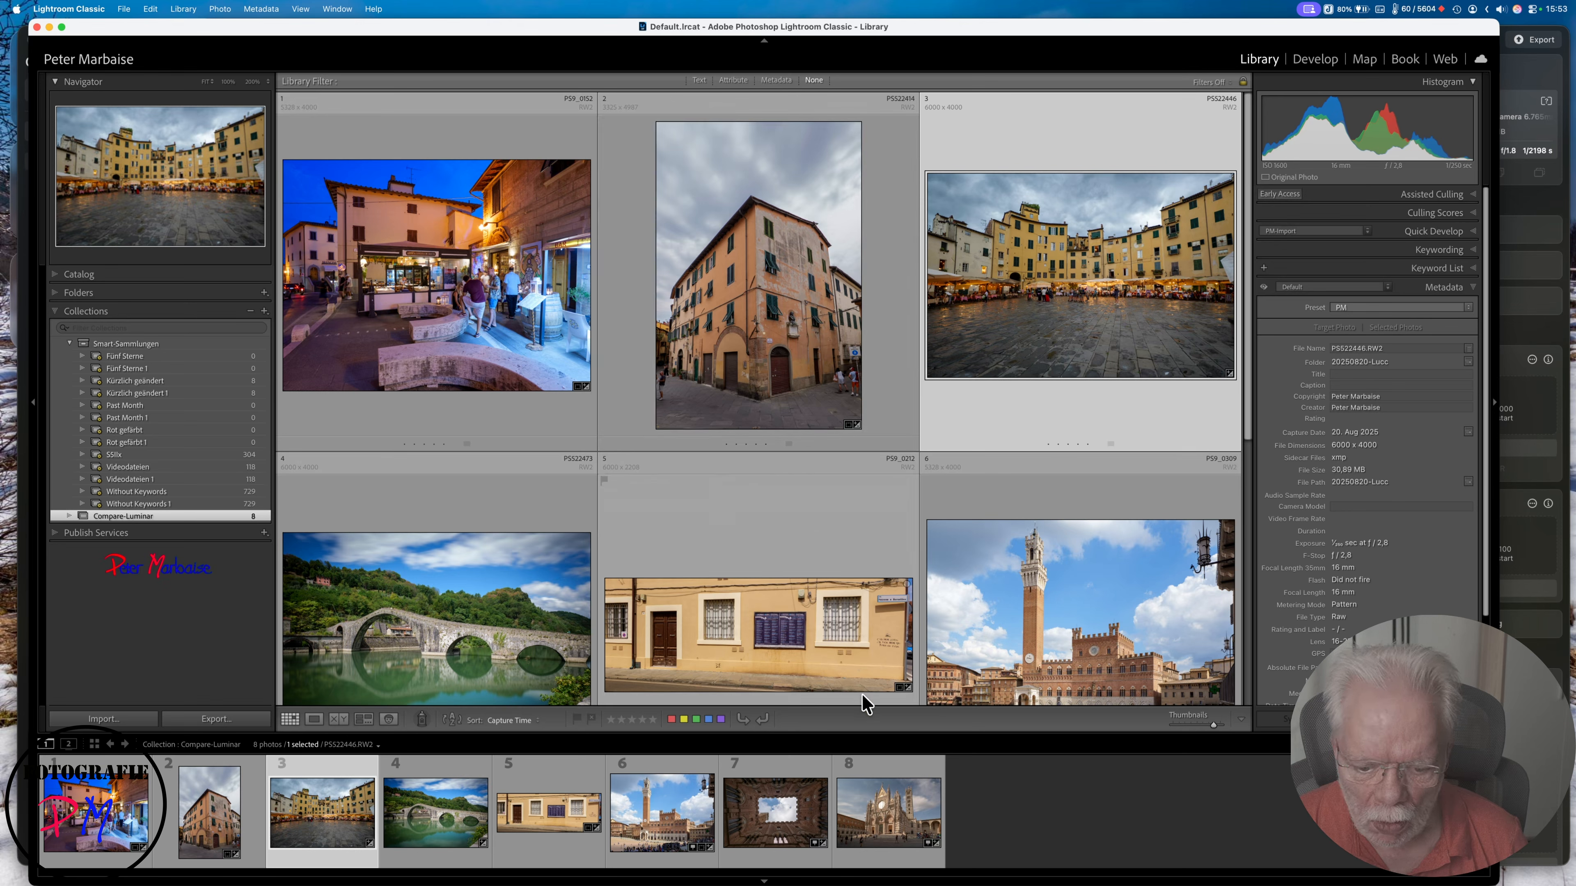
Switch to Luminar Neo, expand the albums and open the imported Compare-Luminar album
mouse_move(912, 884)
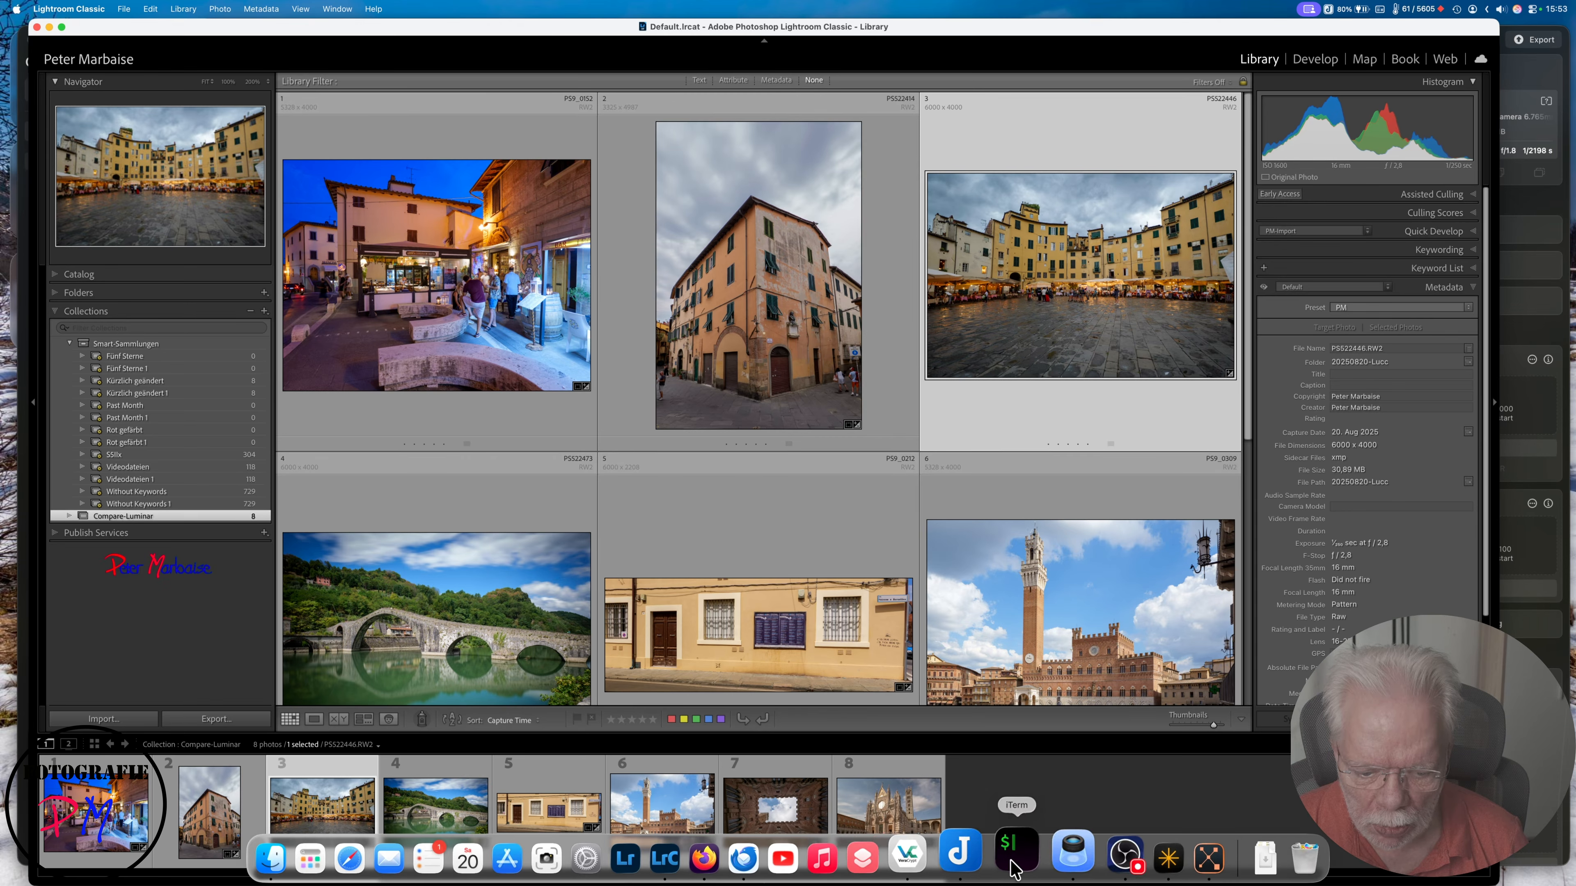
left_click(1145, 856)
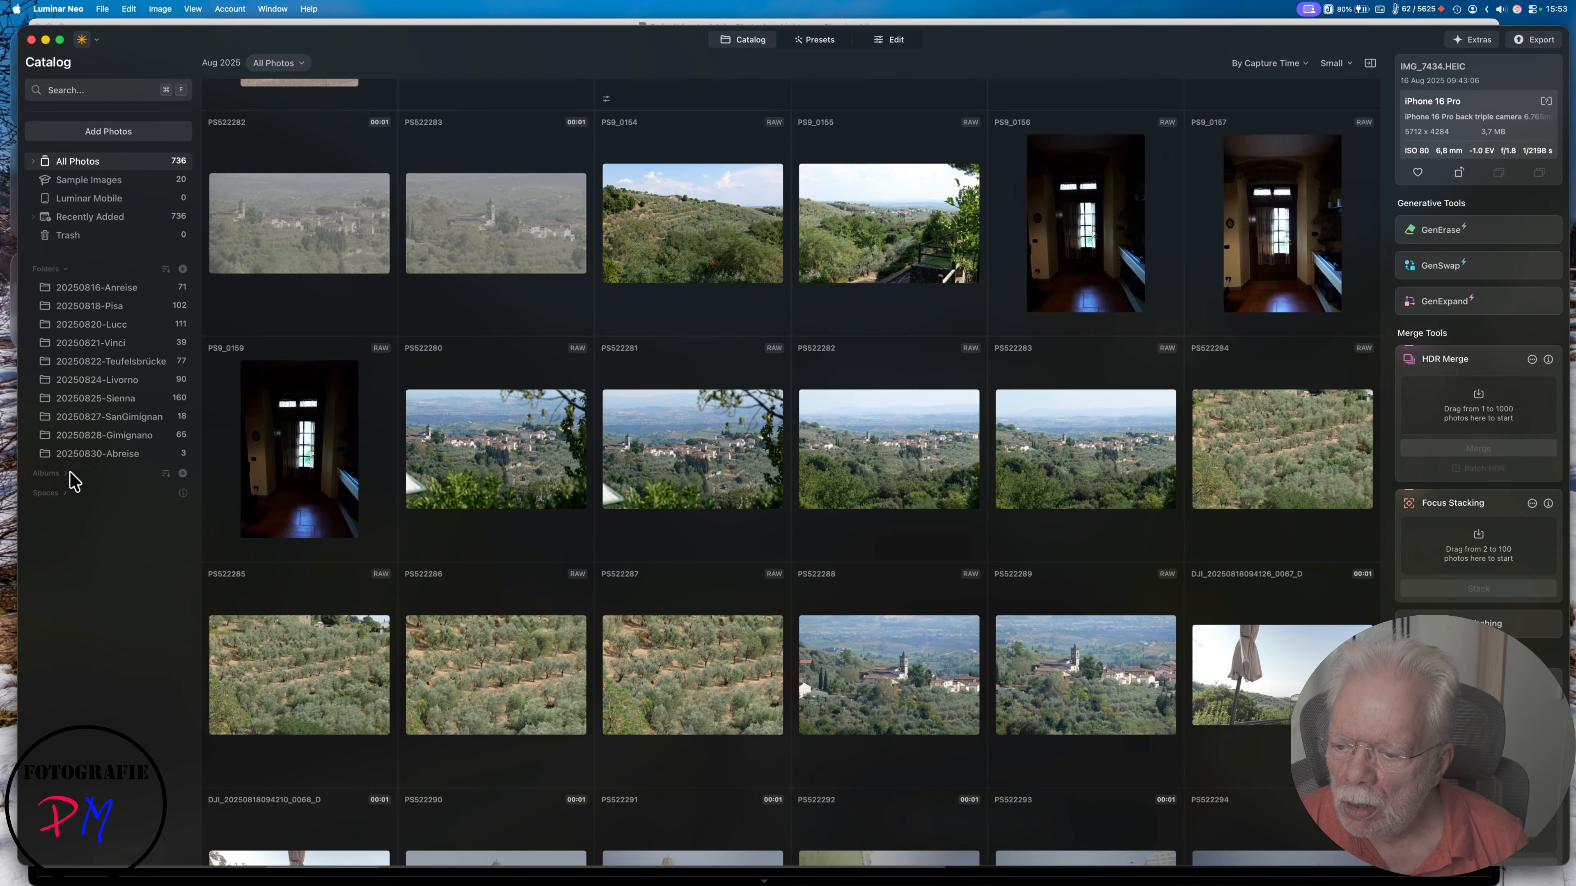
left_click(52, 478)
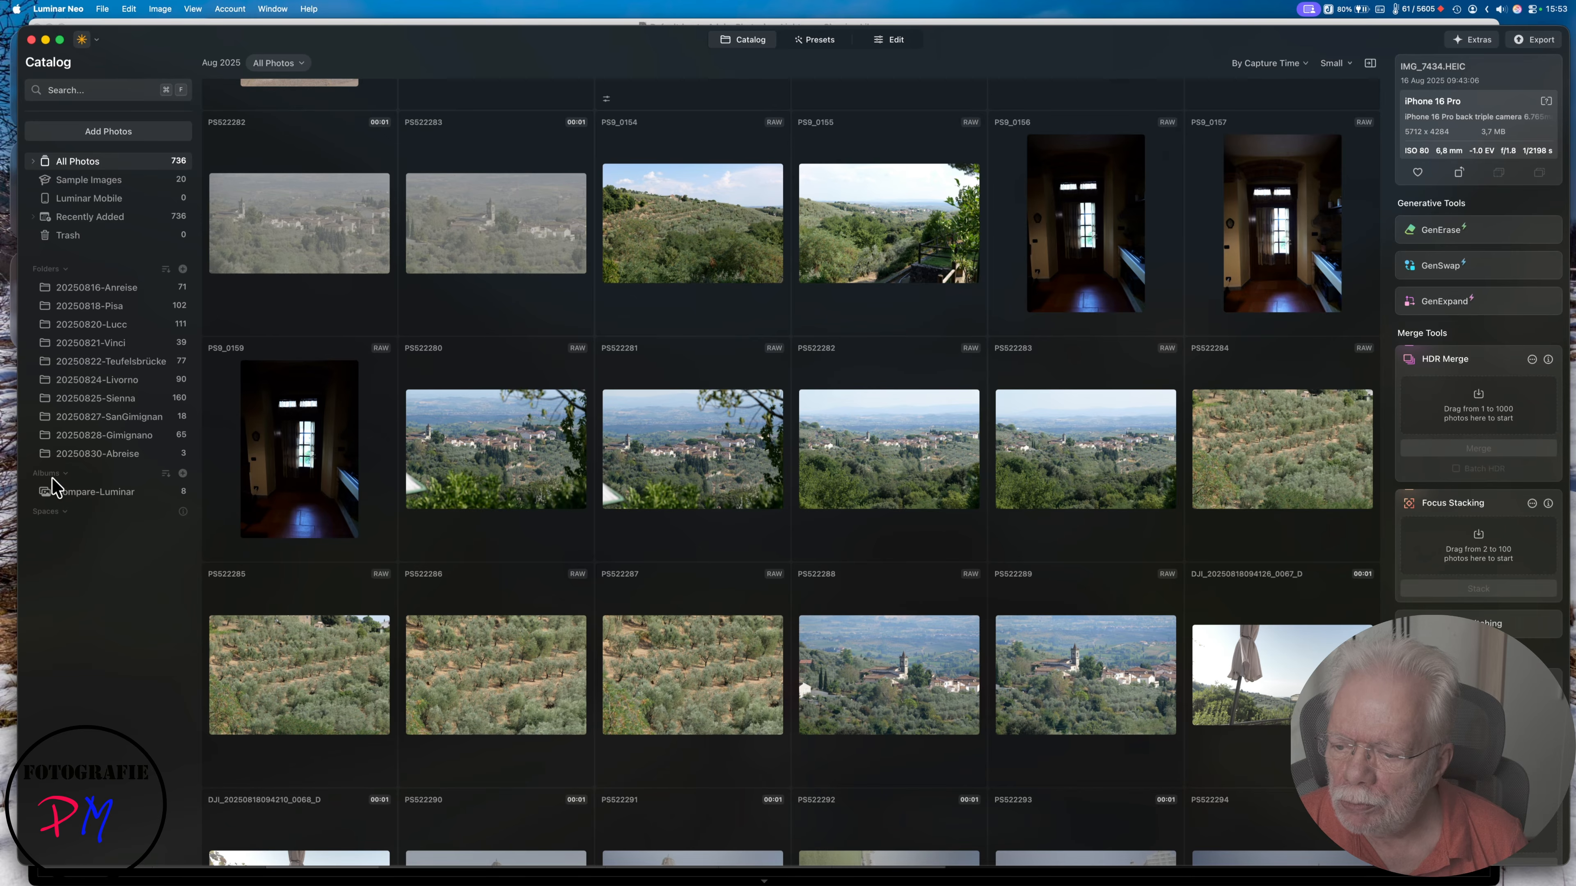
left_click(64, 494)
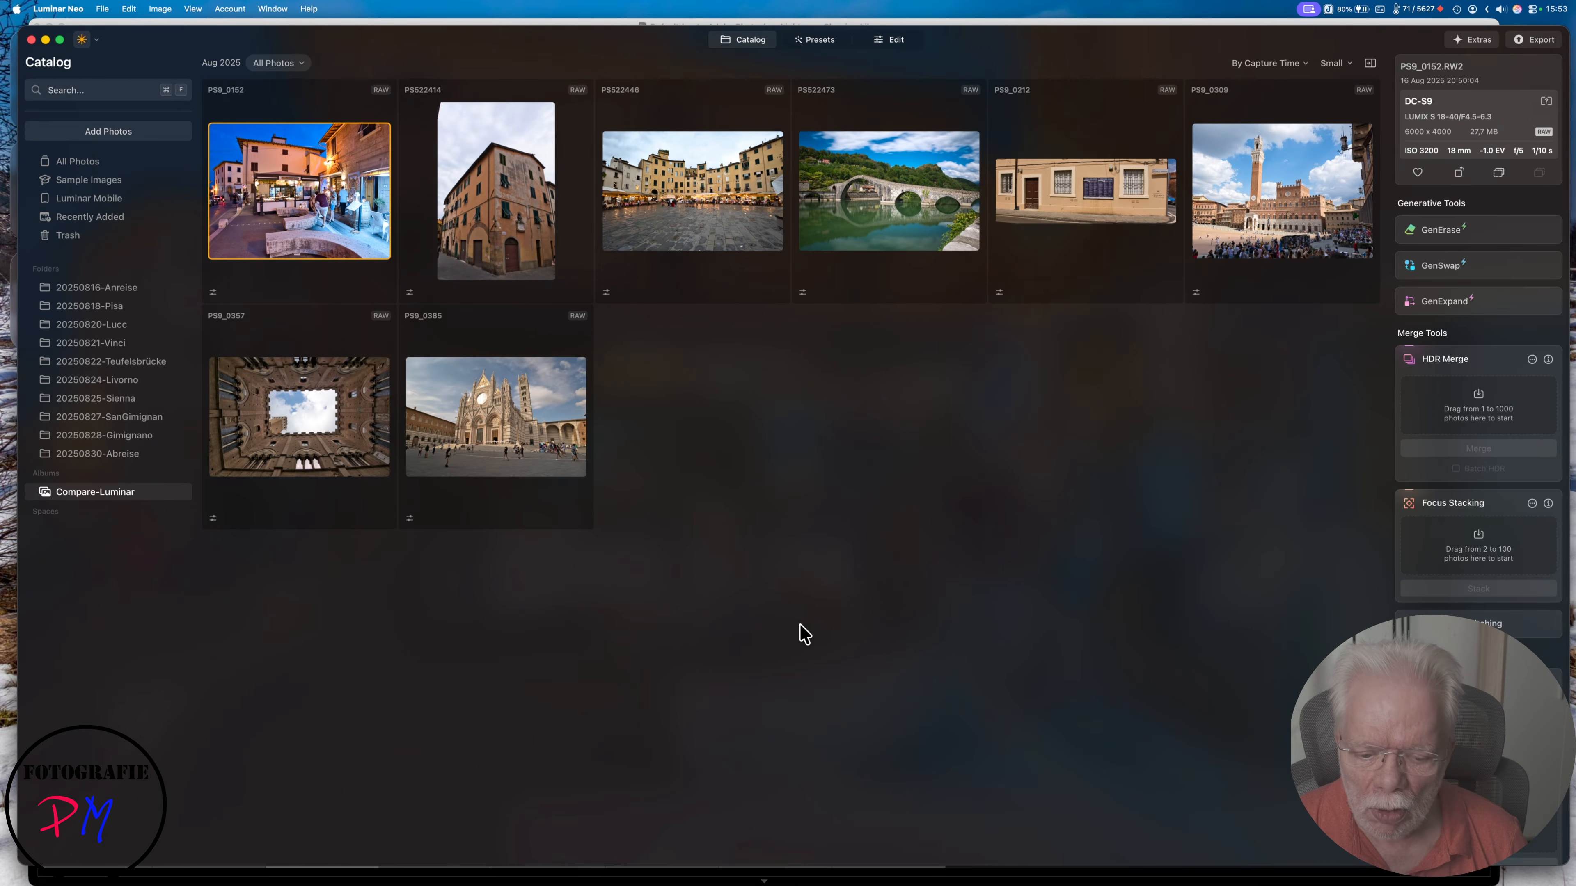
Switch to Lightroom Classic and browse the photos in the smart collection listed directly above Videodateien
mouse_move(930, 850)
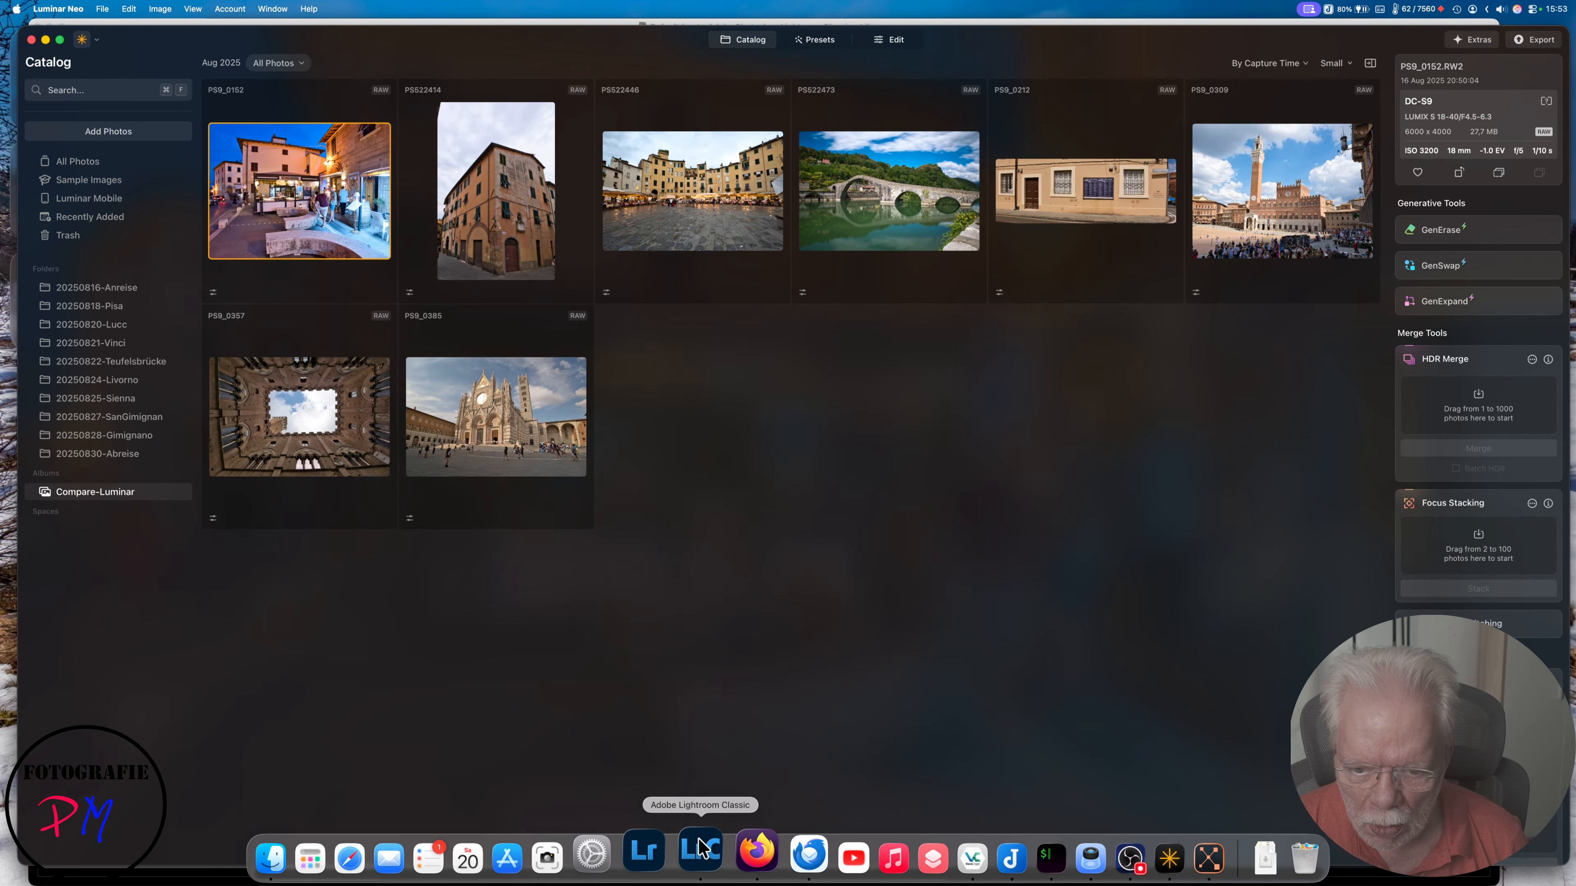
left_click(684, 851)
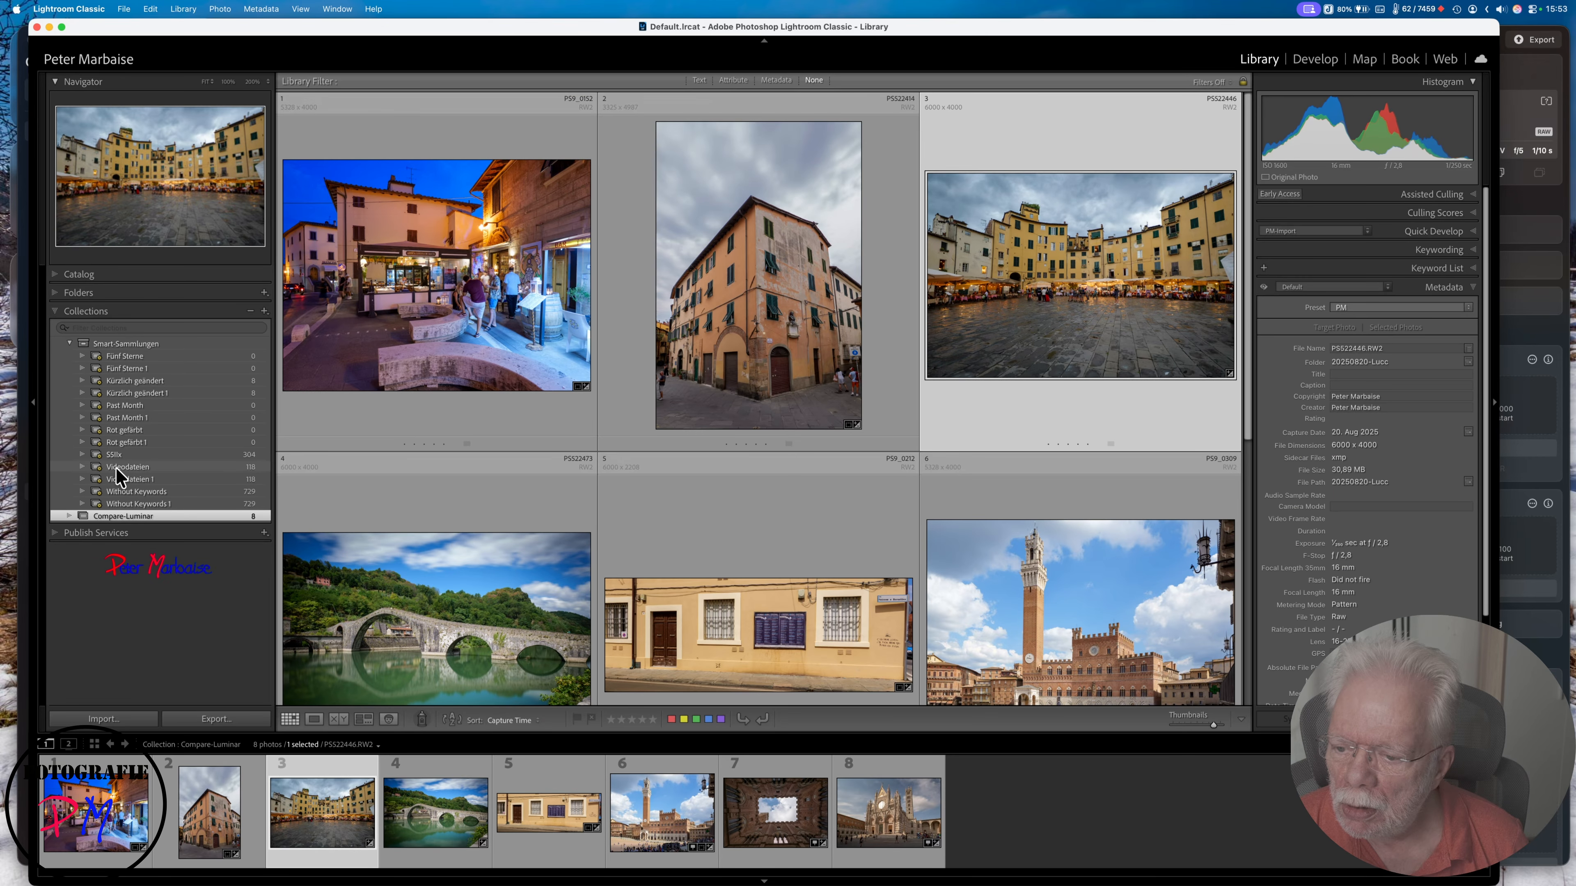
left_click(115, 455)
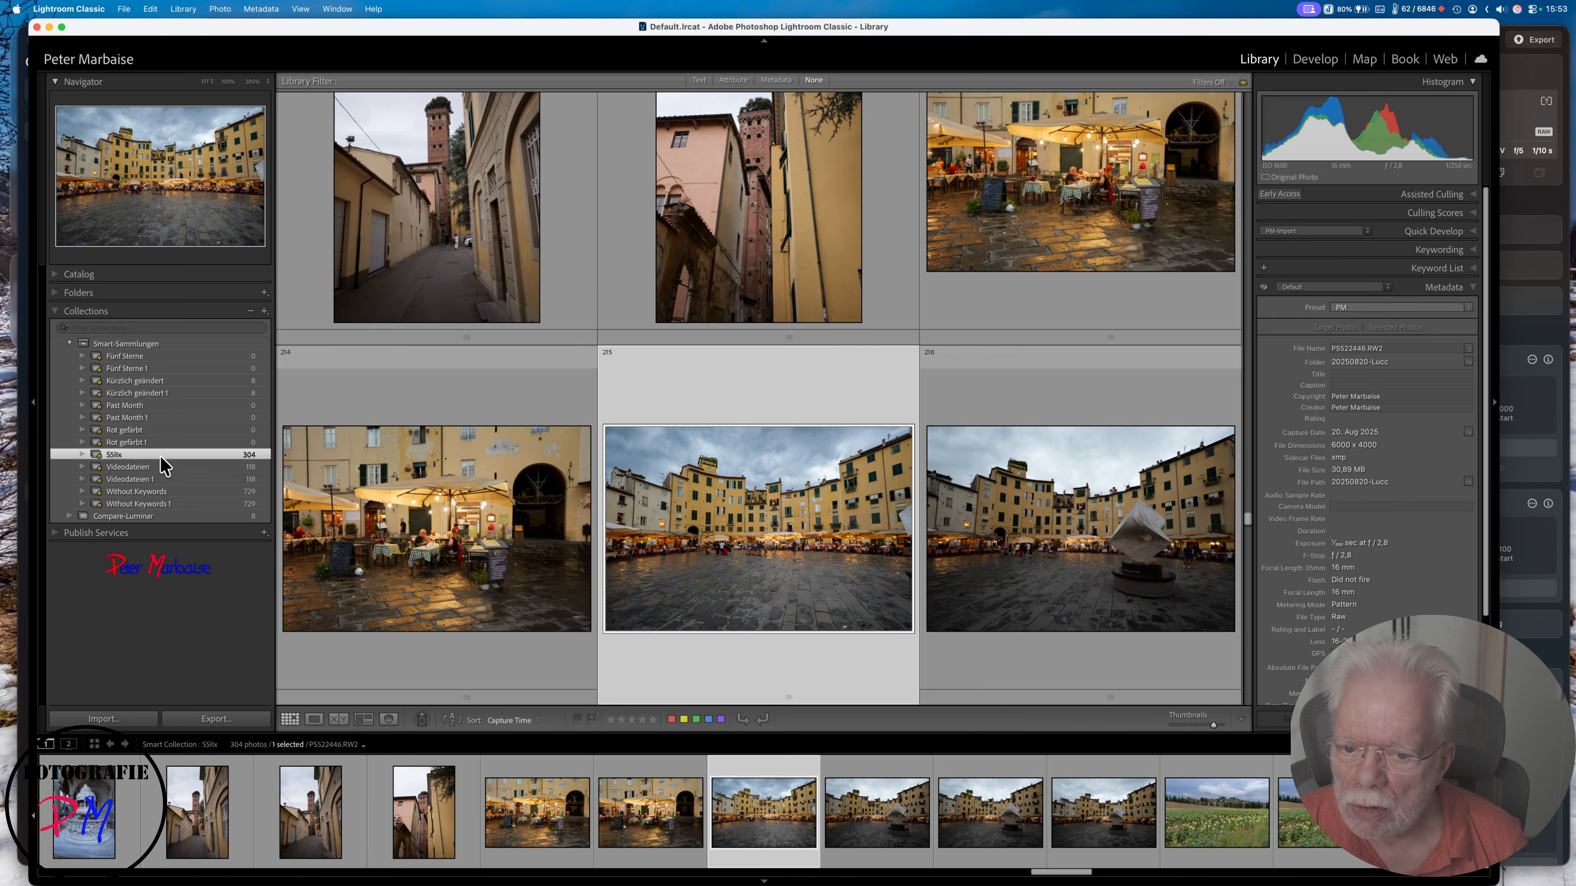
scroll(639, 538, "up", 10)
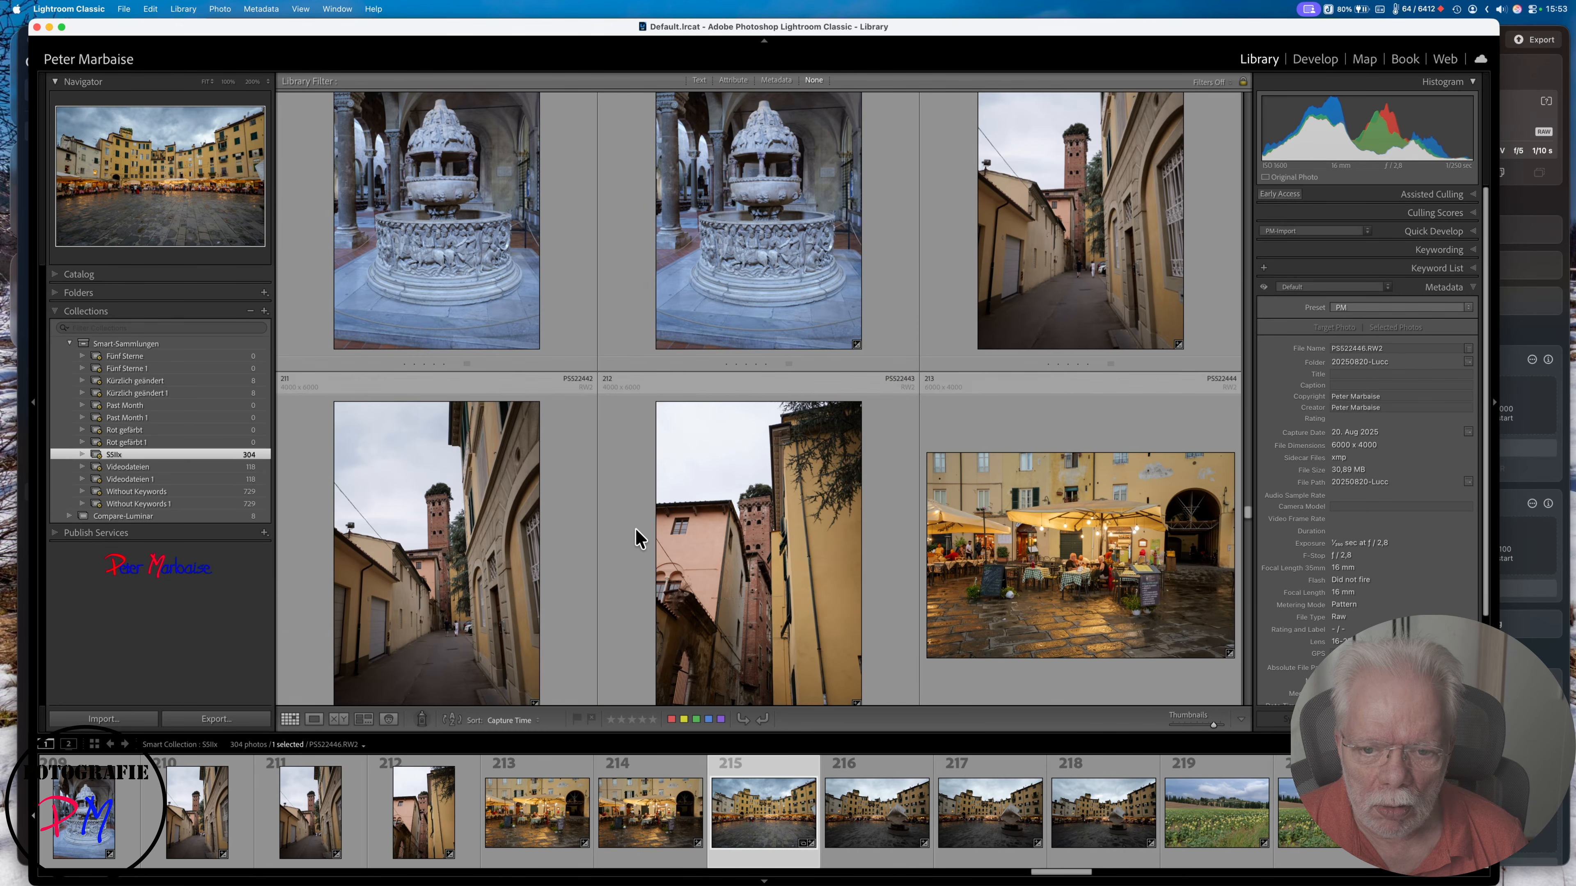
scroll(639, 538, "up", 12)
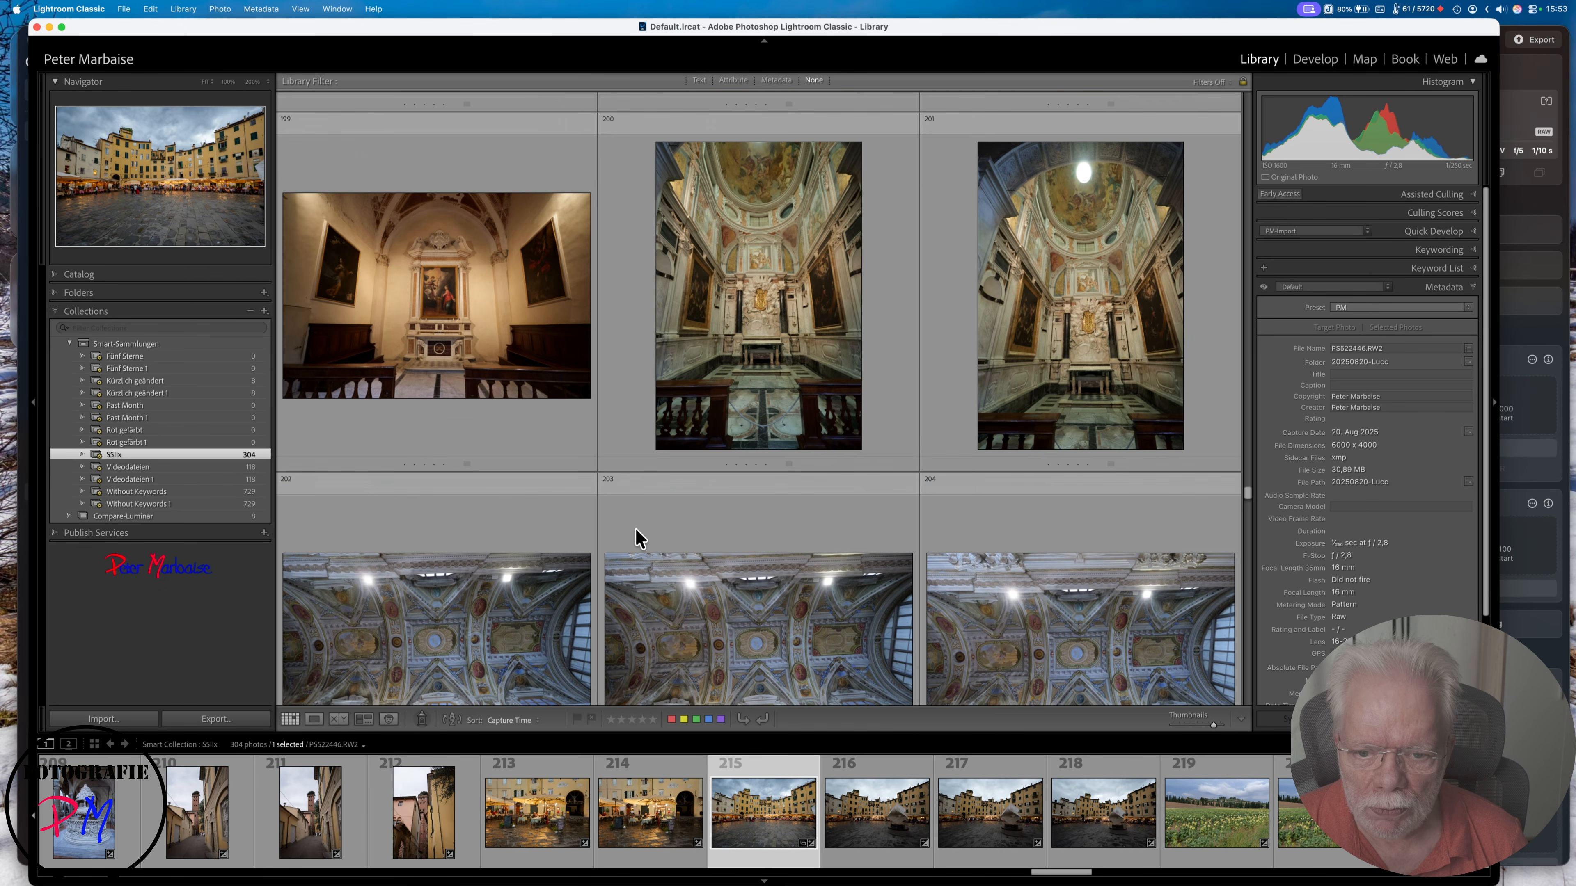
scroll(639, 538, "up", 3)
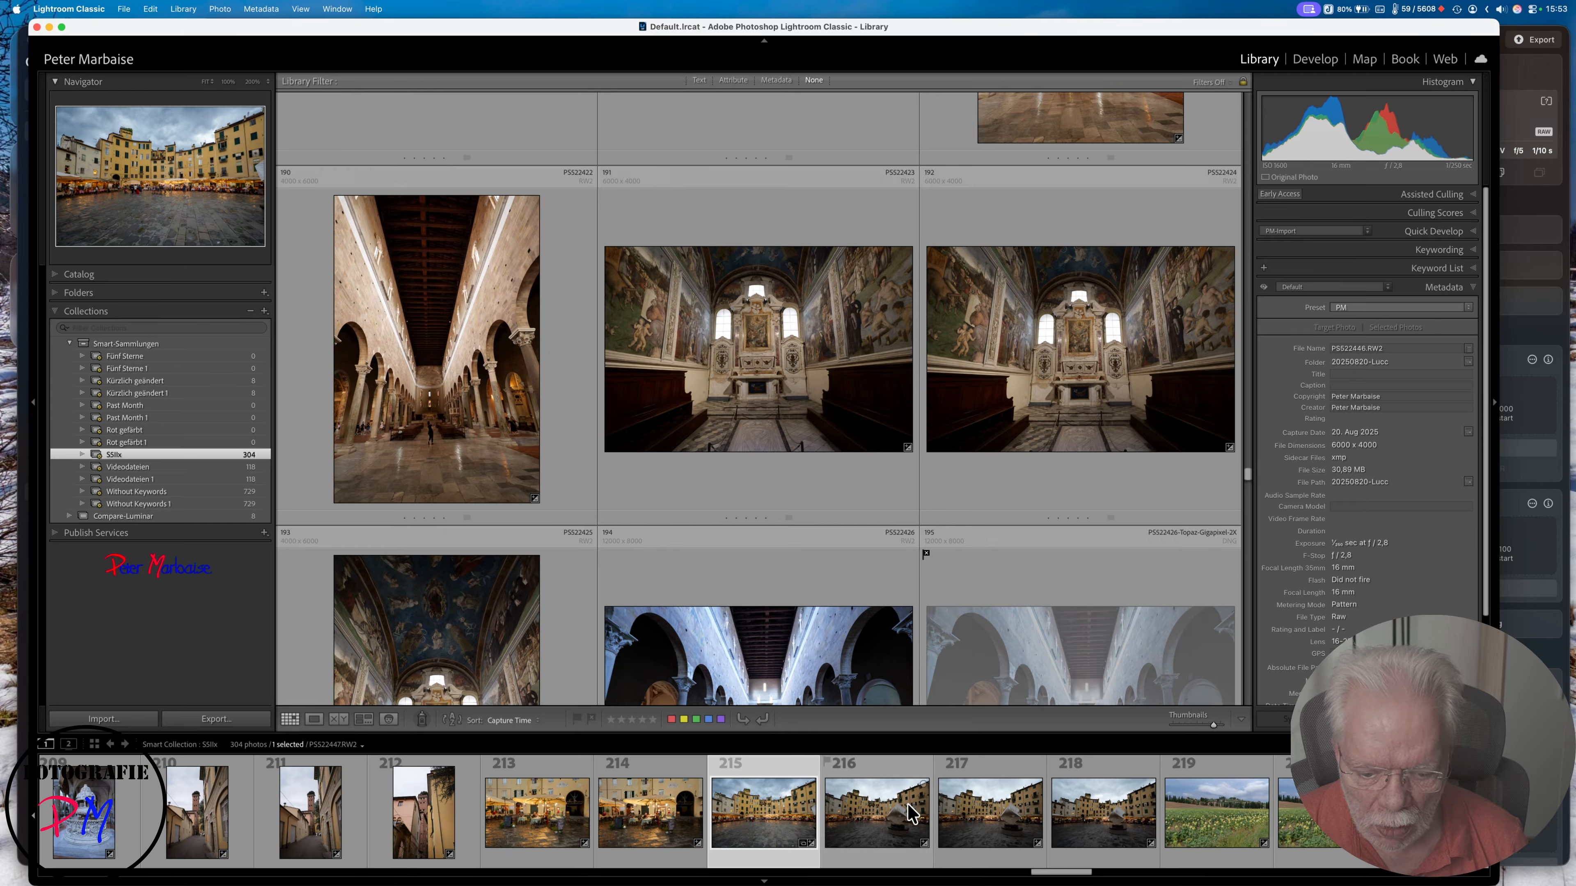
Switch to Luminar Neo, open the night street photo PS9_0152 in Edit mode and show its applied edits
mouse_move(933, 881)
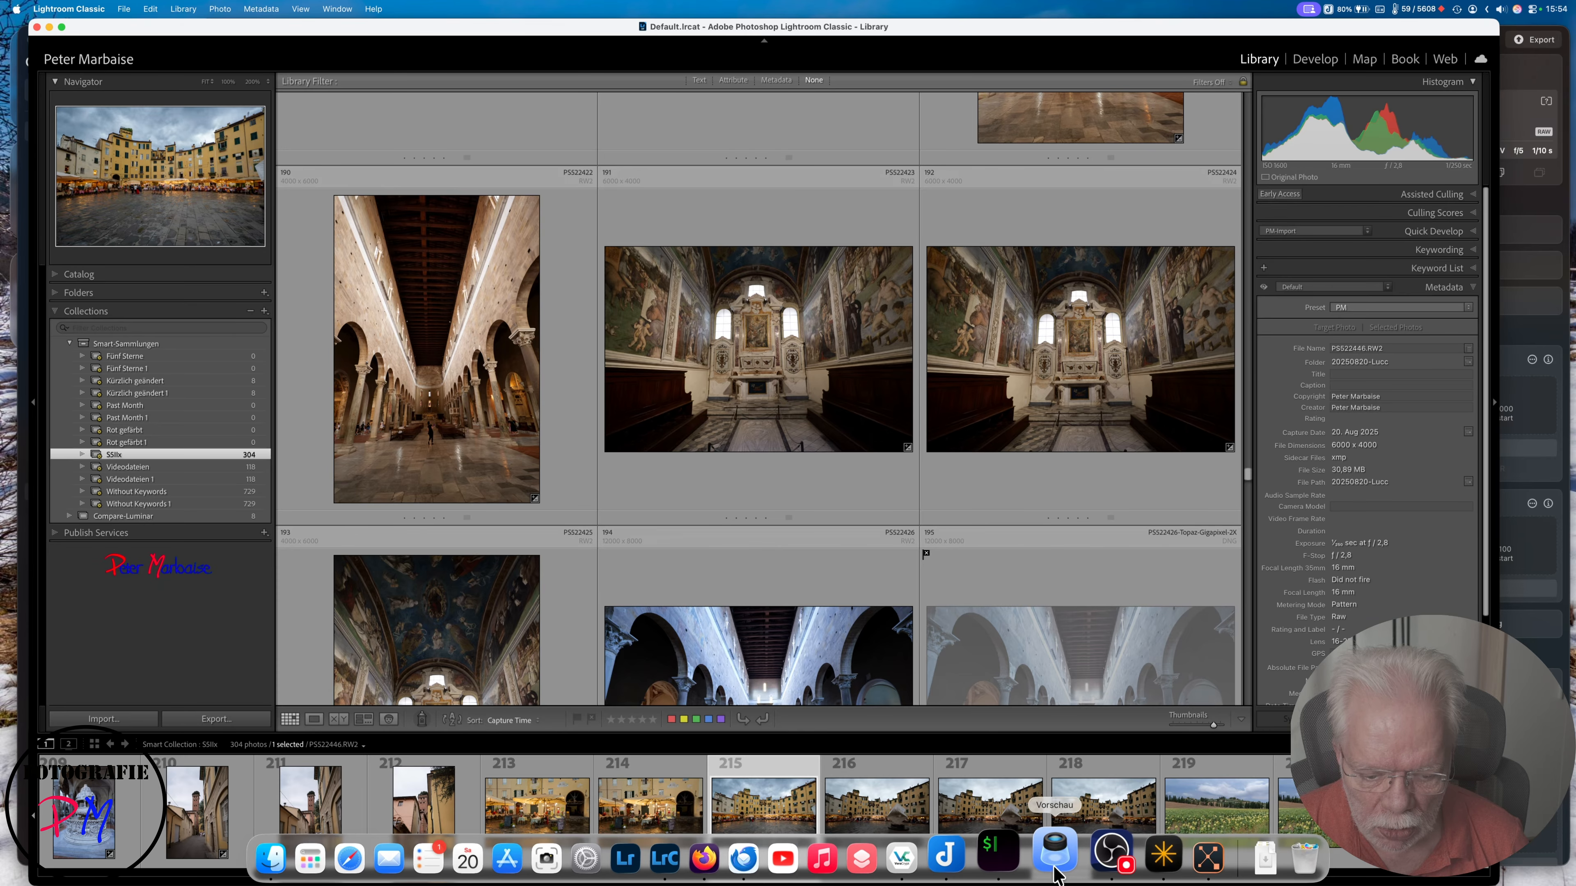
left_click(1133, 854)
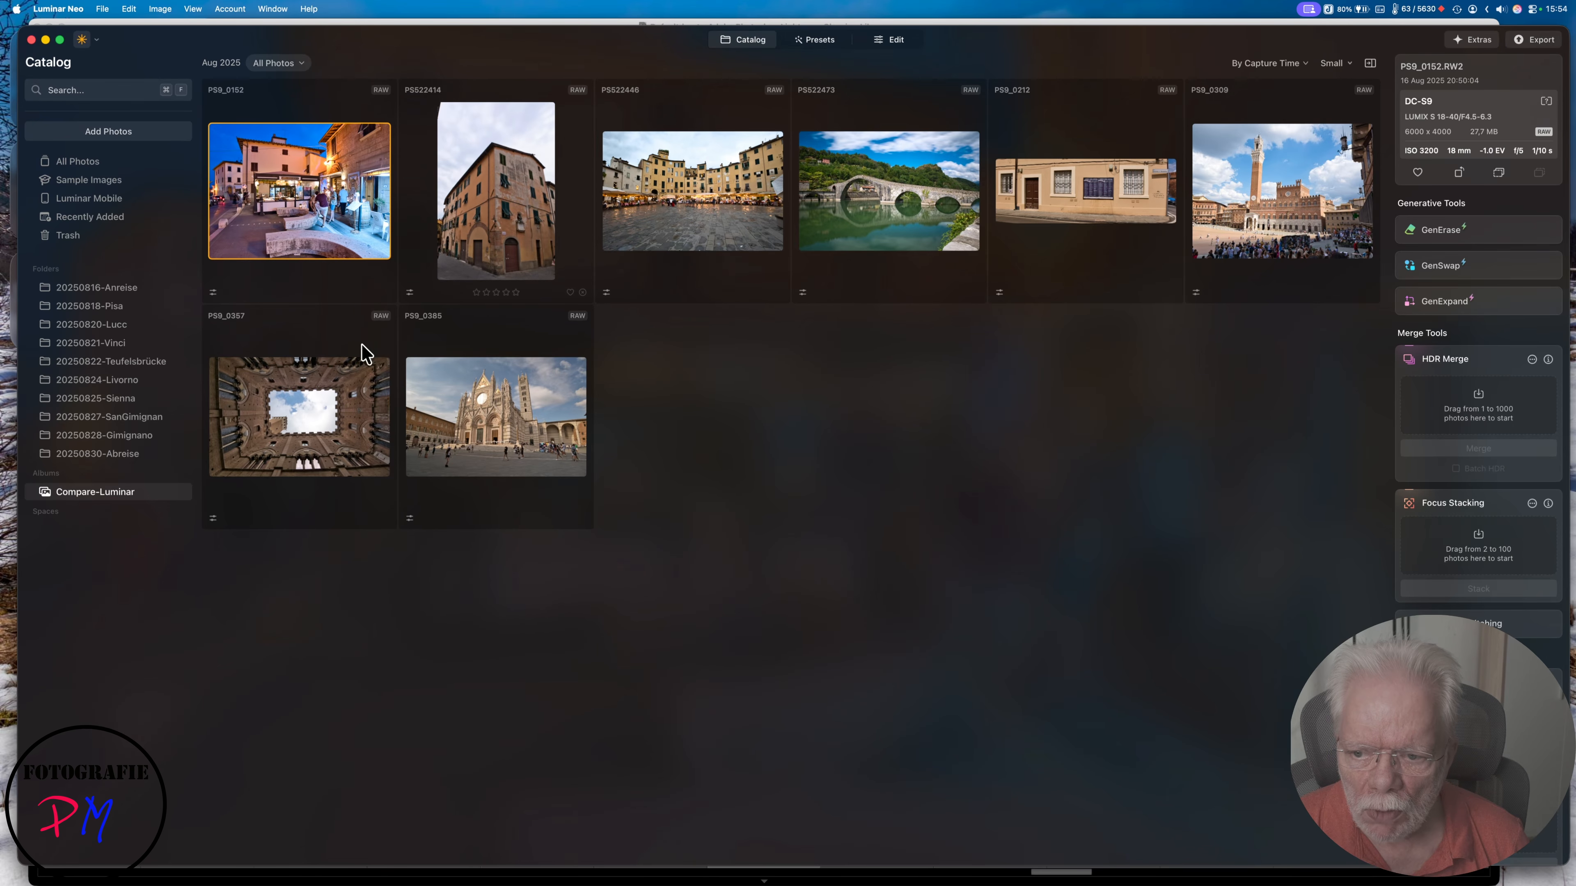
double_click(275, 194)
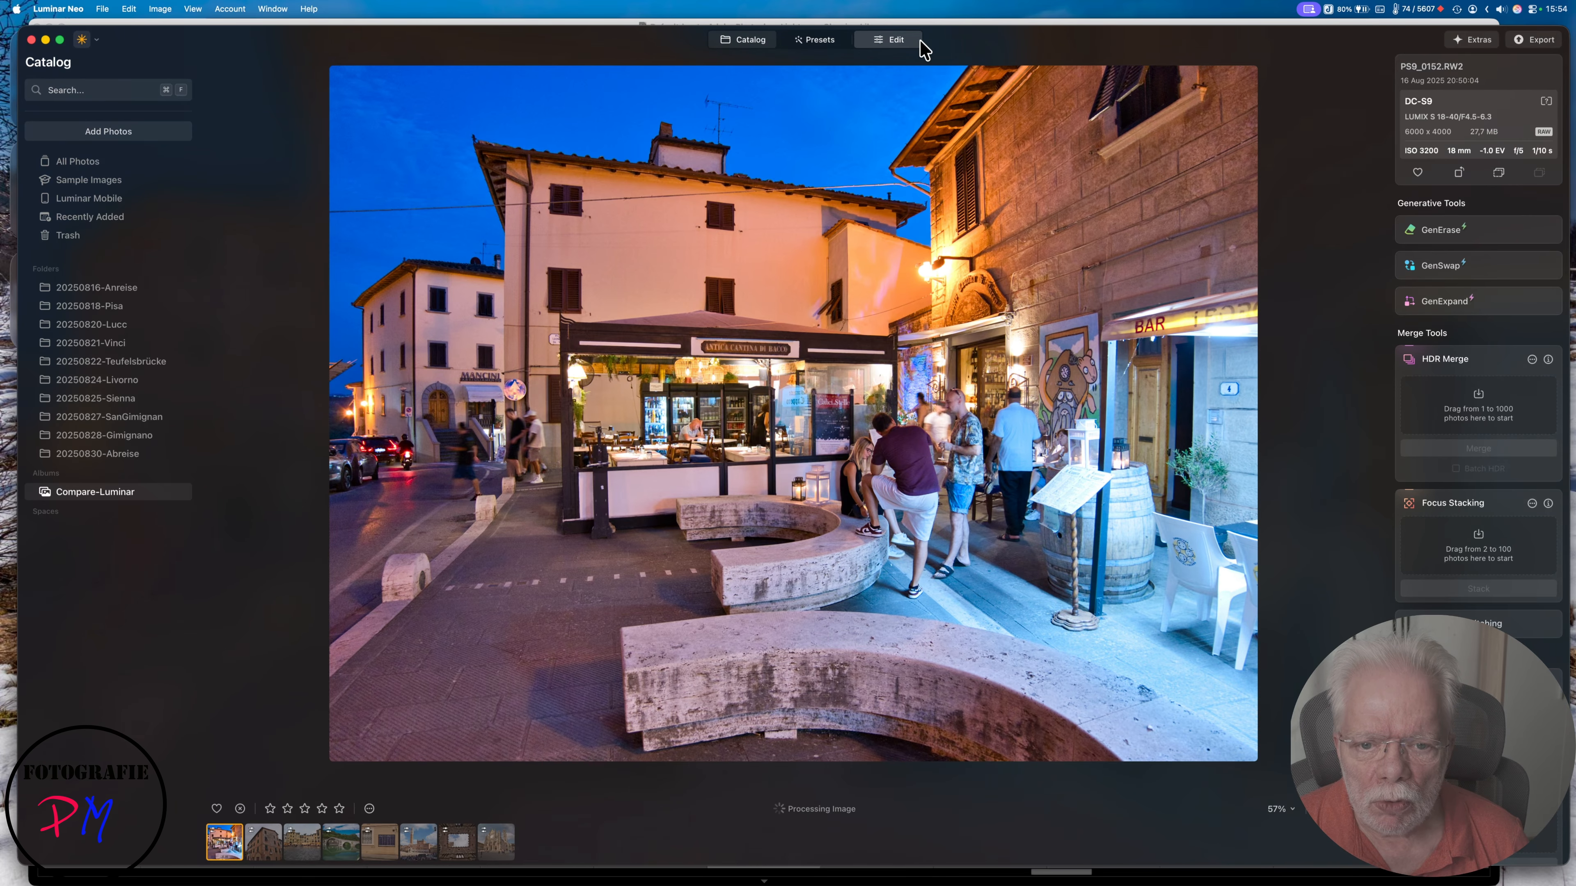
left_click(897, 39)
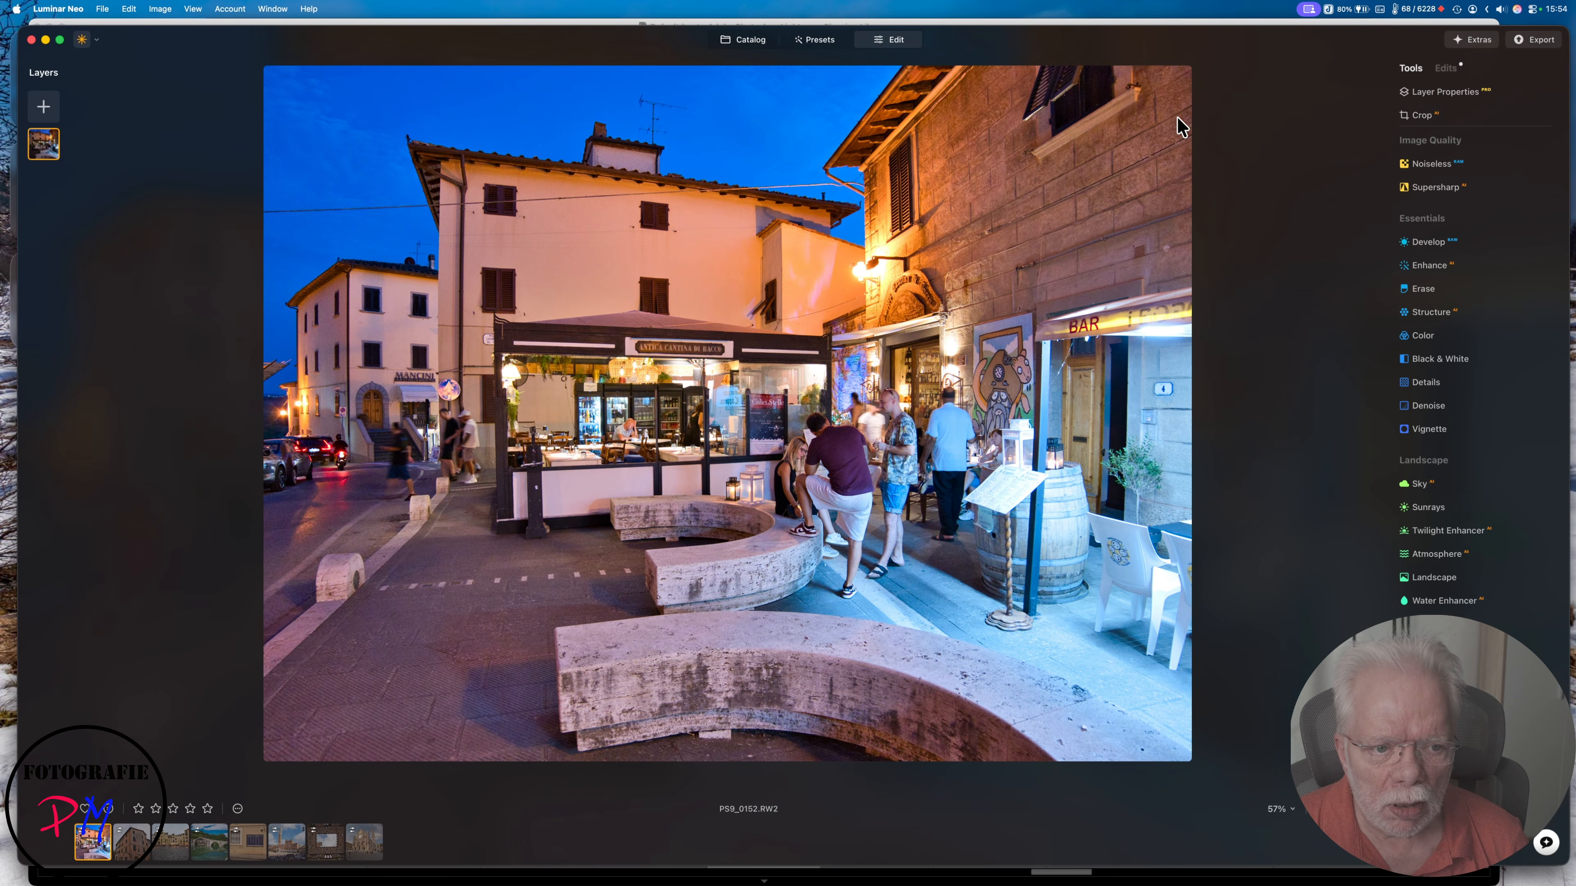
left_click(1446, 67)
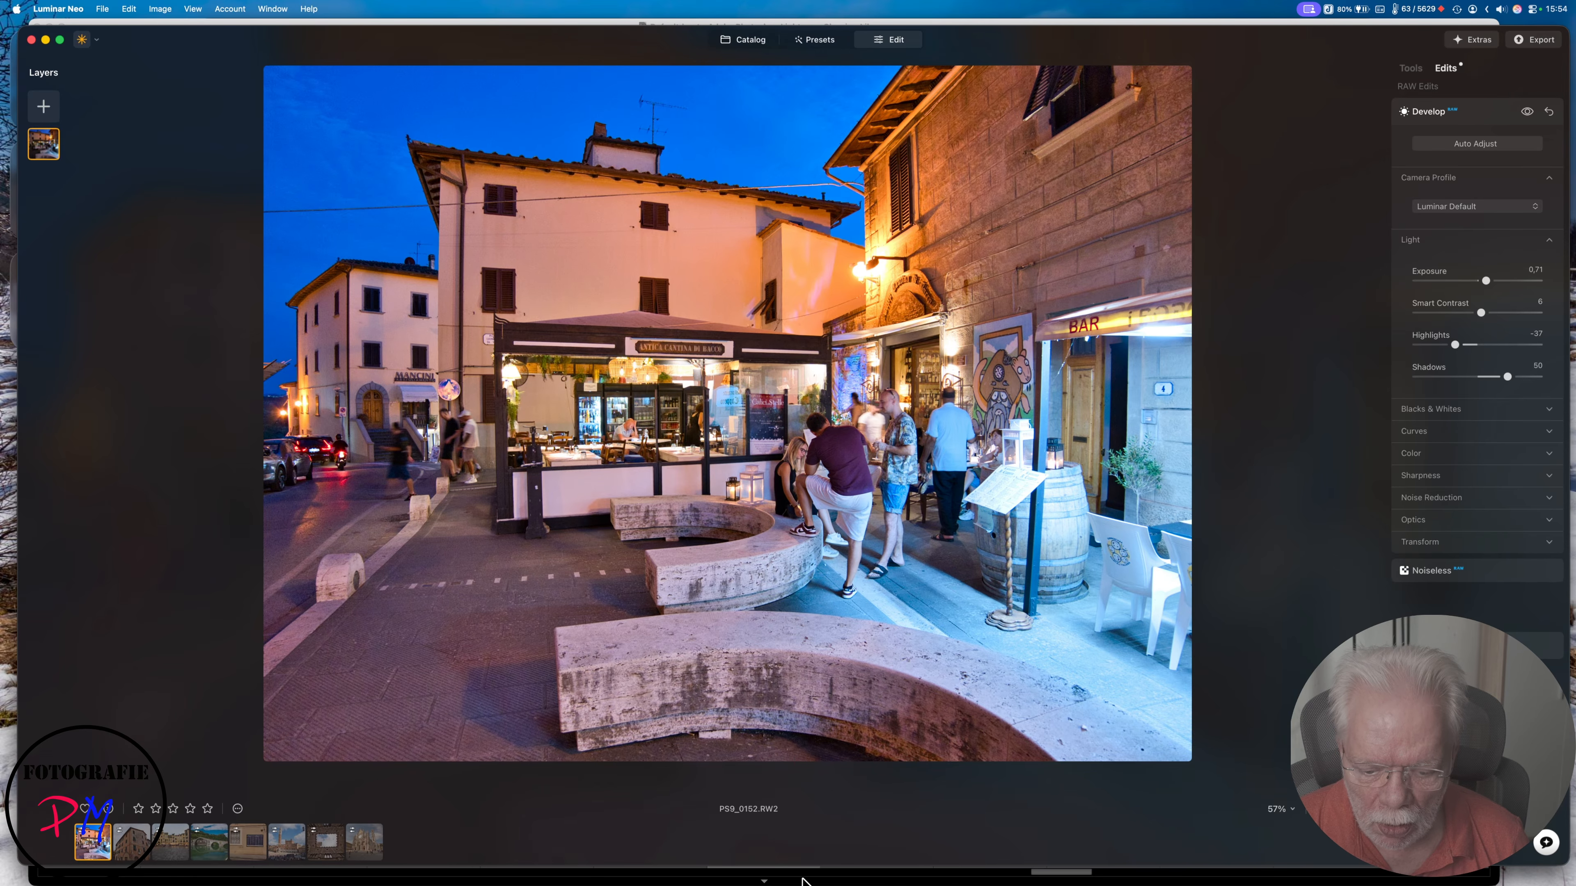
Switch to Lightroom Classic, examine PS9_0152 and its Develop settings for comparison, and return to the Library grid
mouse_move(779, 878)
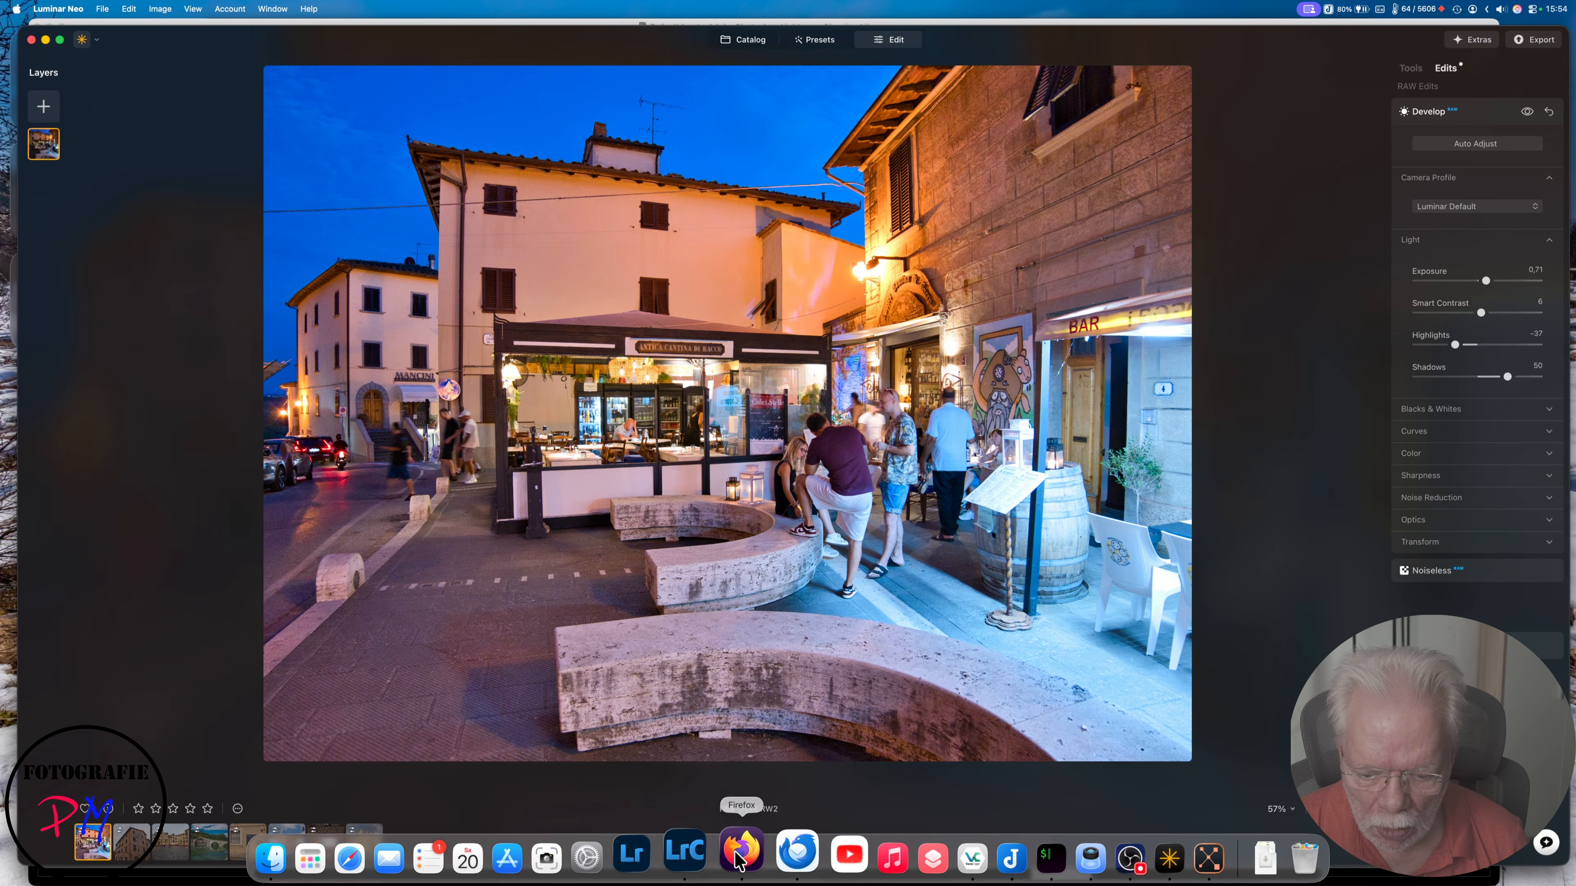
left_click(691, 855)
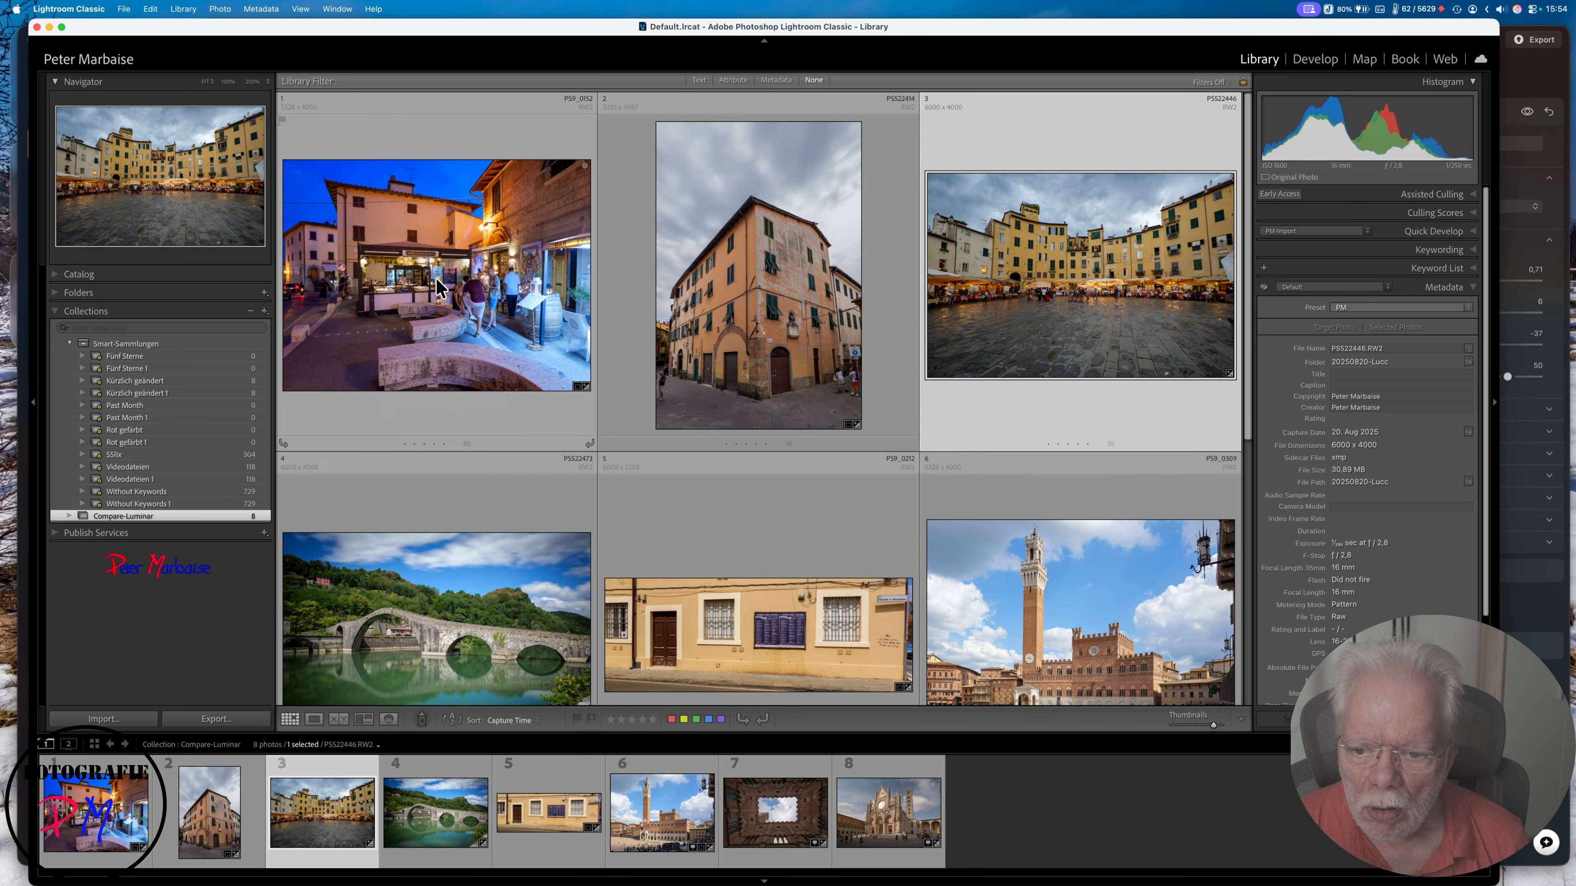
double_click(438, 287)
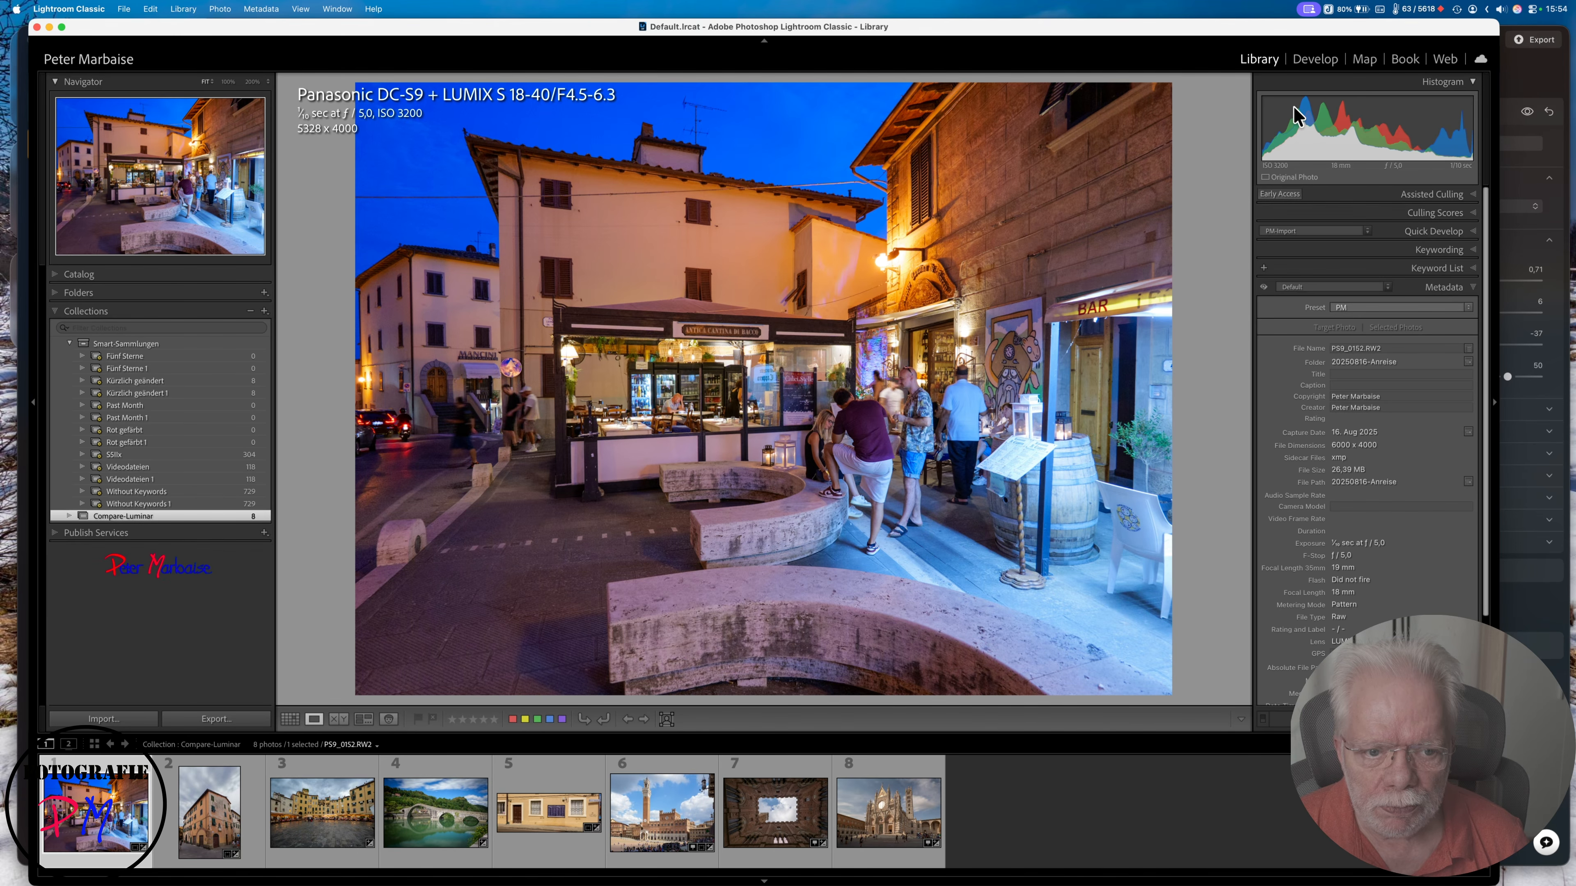
left_click(1314, 59)
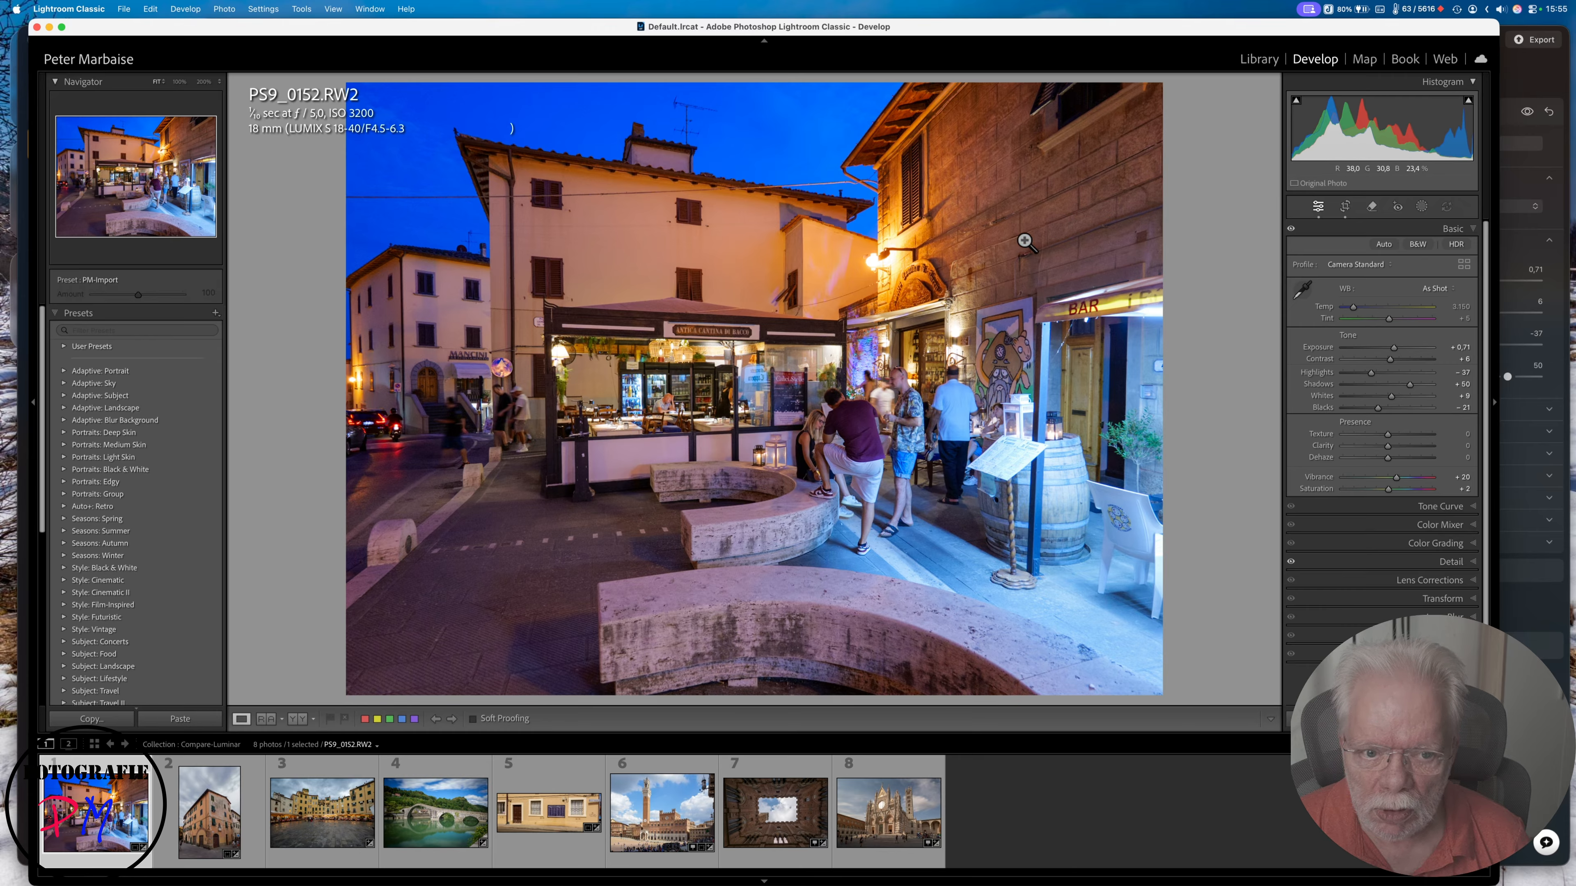
left_click(1259, 59)
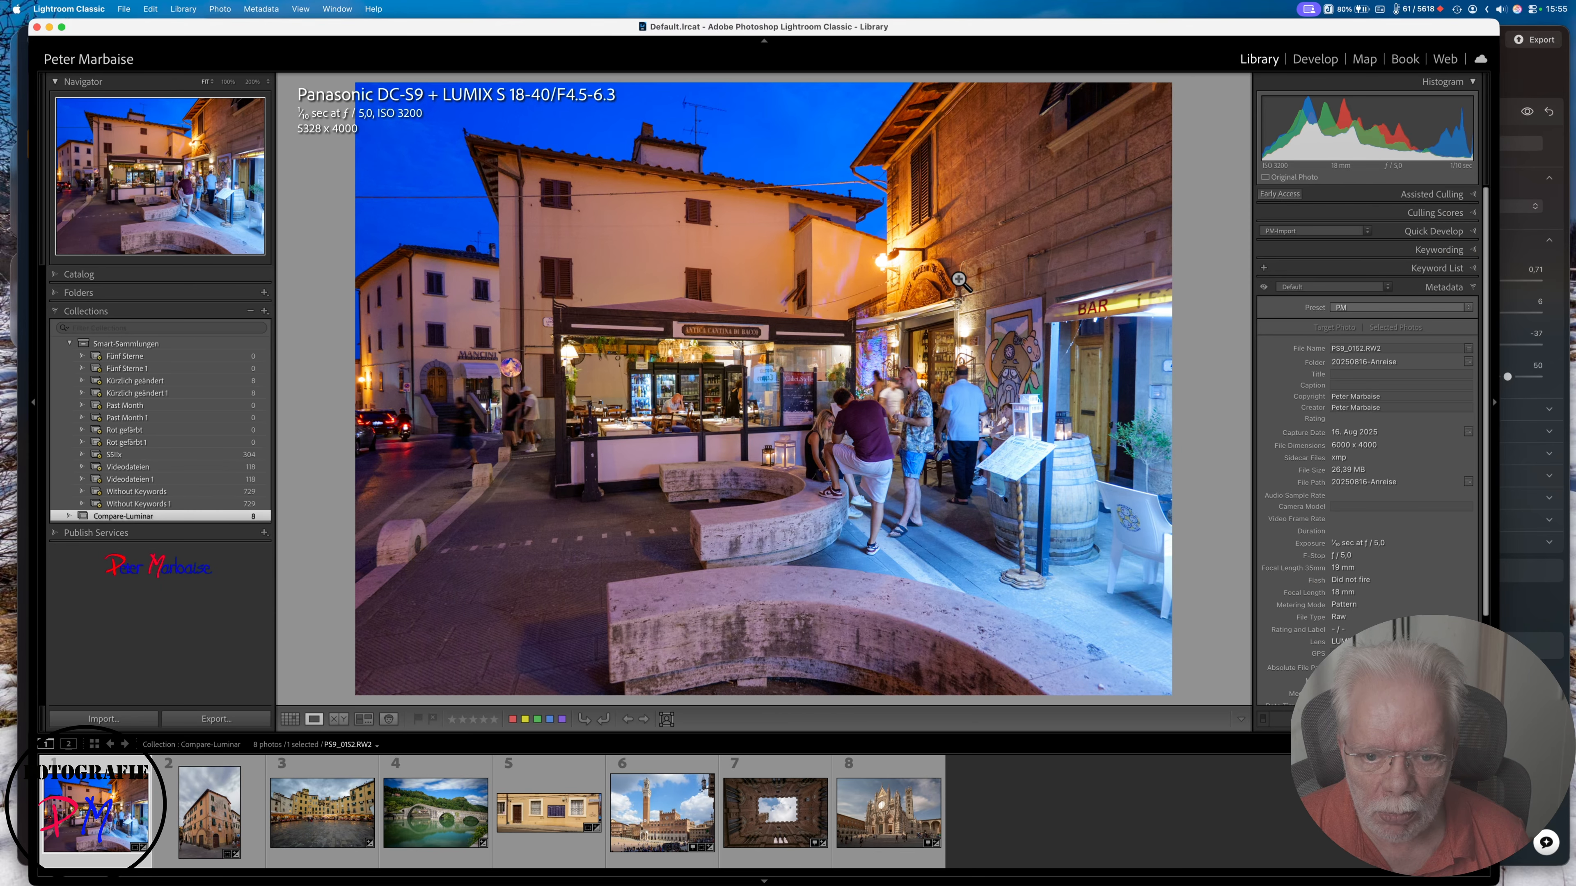
left_click(290, 719)
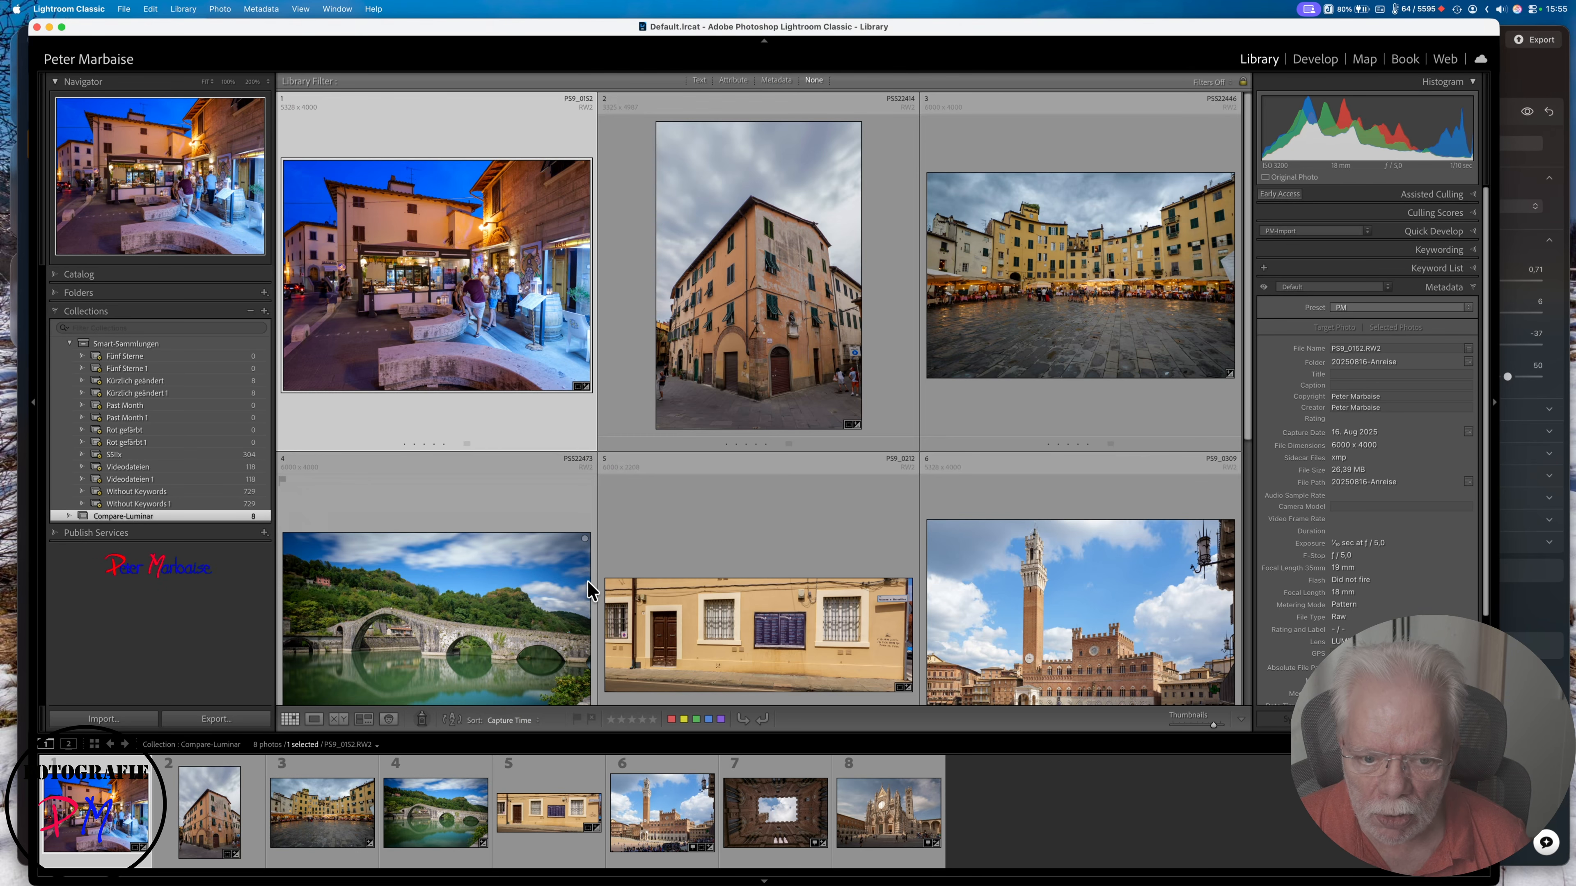
scroll(583, 503, "down", 2)
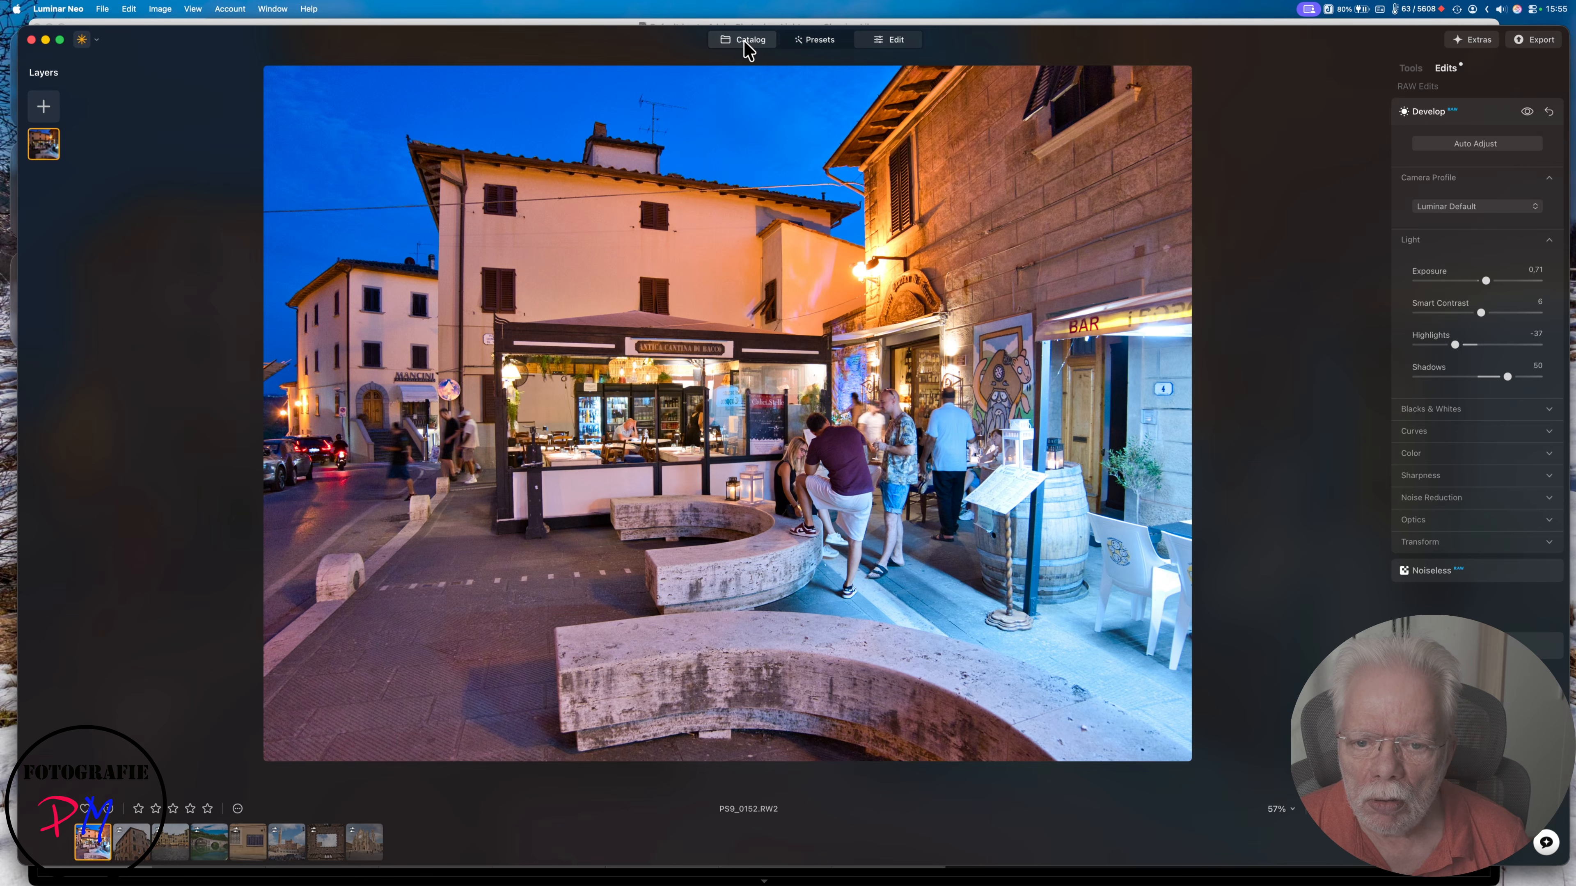
Return to the Compare-Luminar album in Luminar Neo's catalog and open the stone bridge photo with its edits
left_click(743, 42)
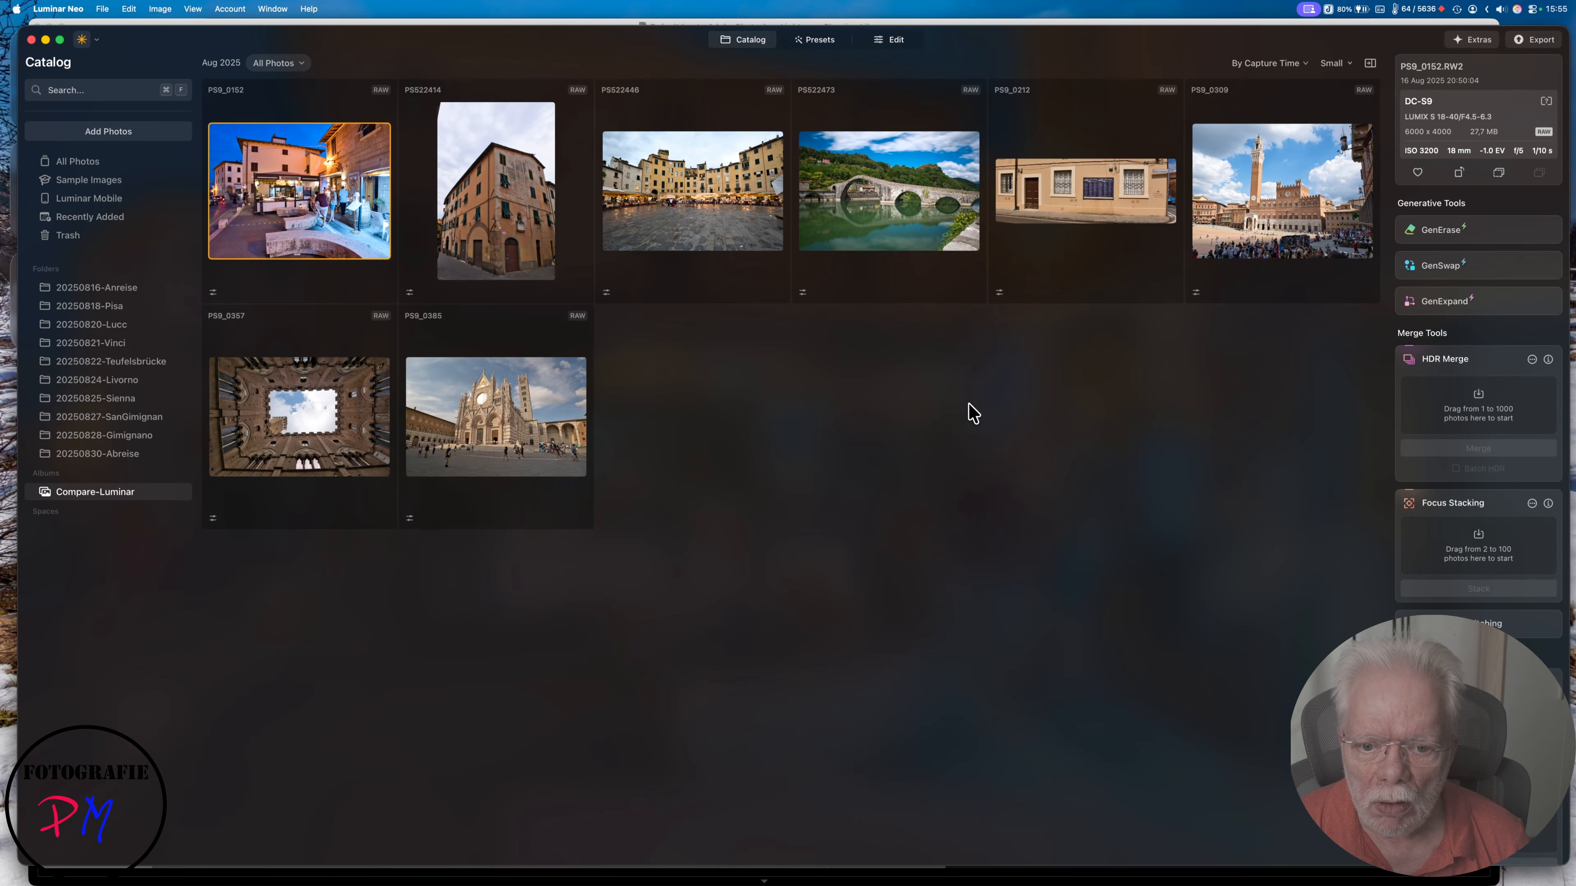
double_click(856, 225)
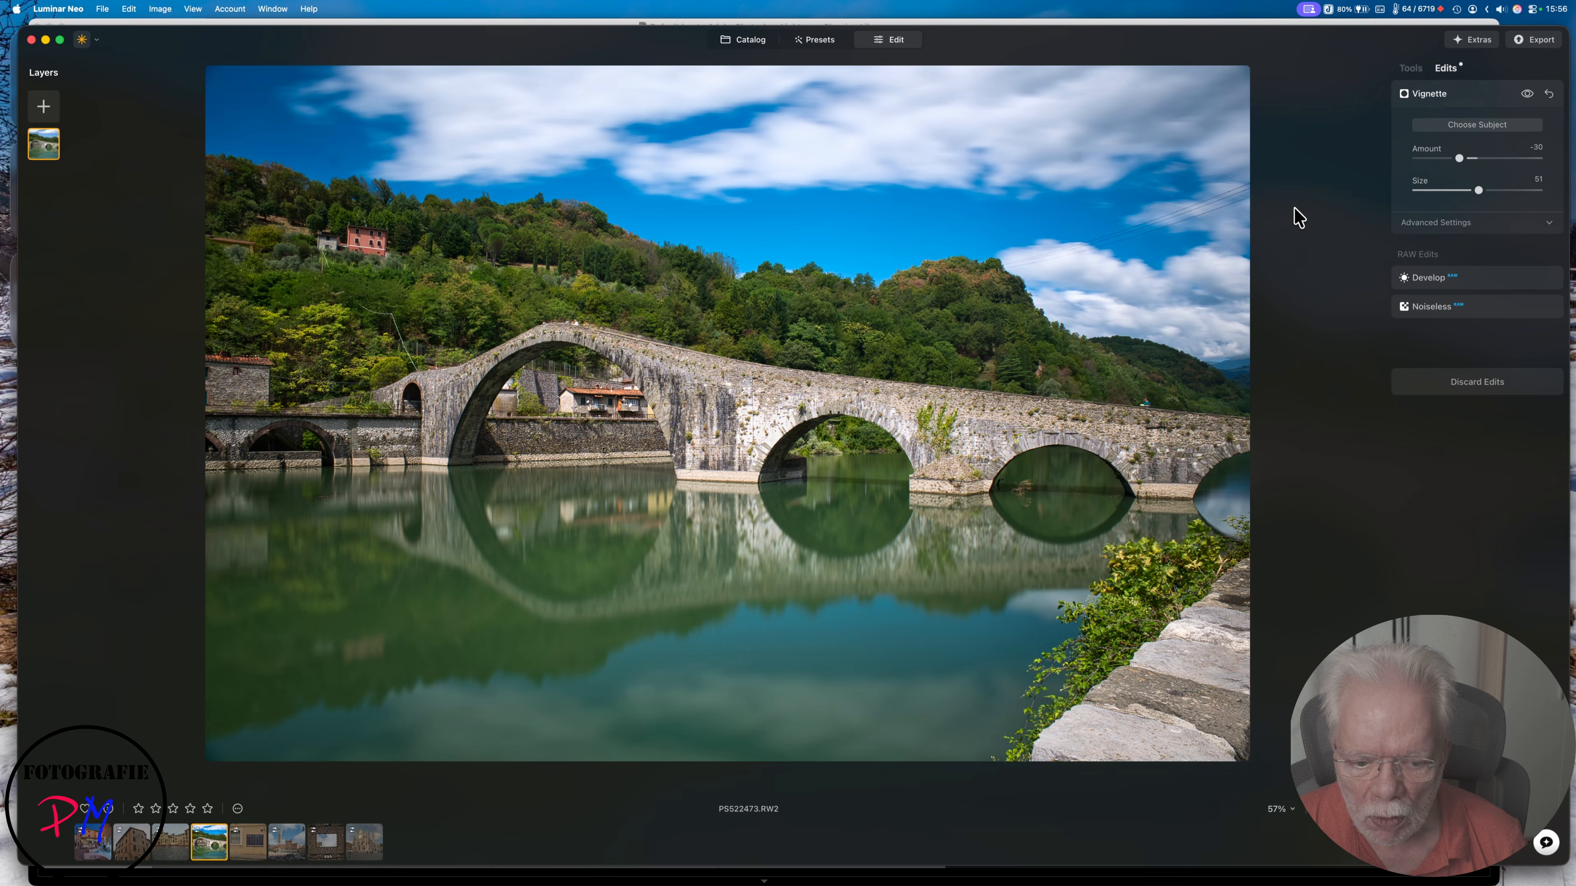
Switch to Lightroom Classic, enlarge the stone bridge photo PS522473 and examine its Develop settings
mouse_move(739, 878)
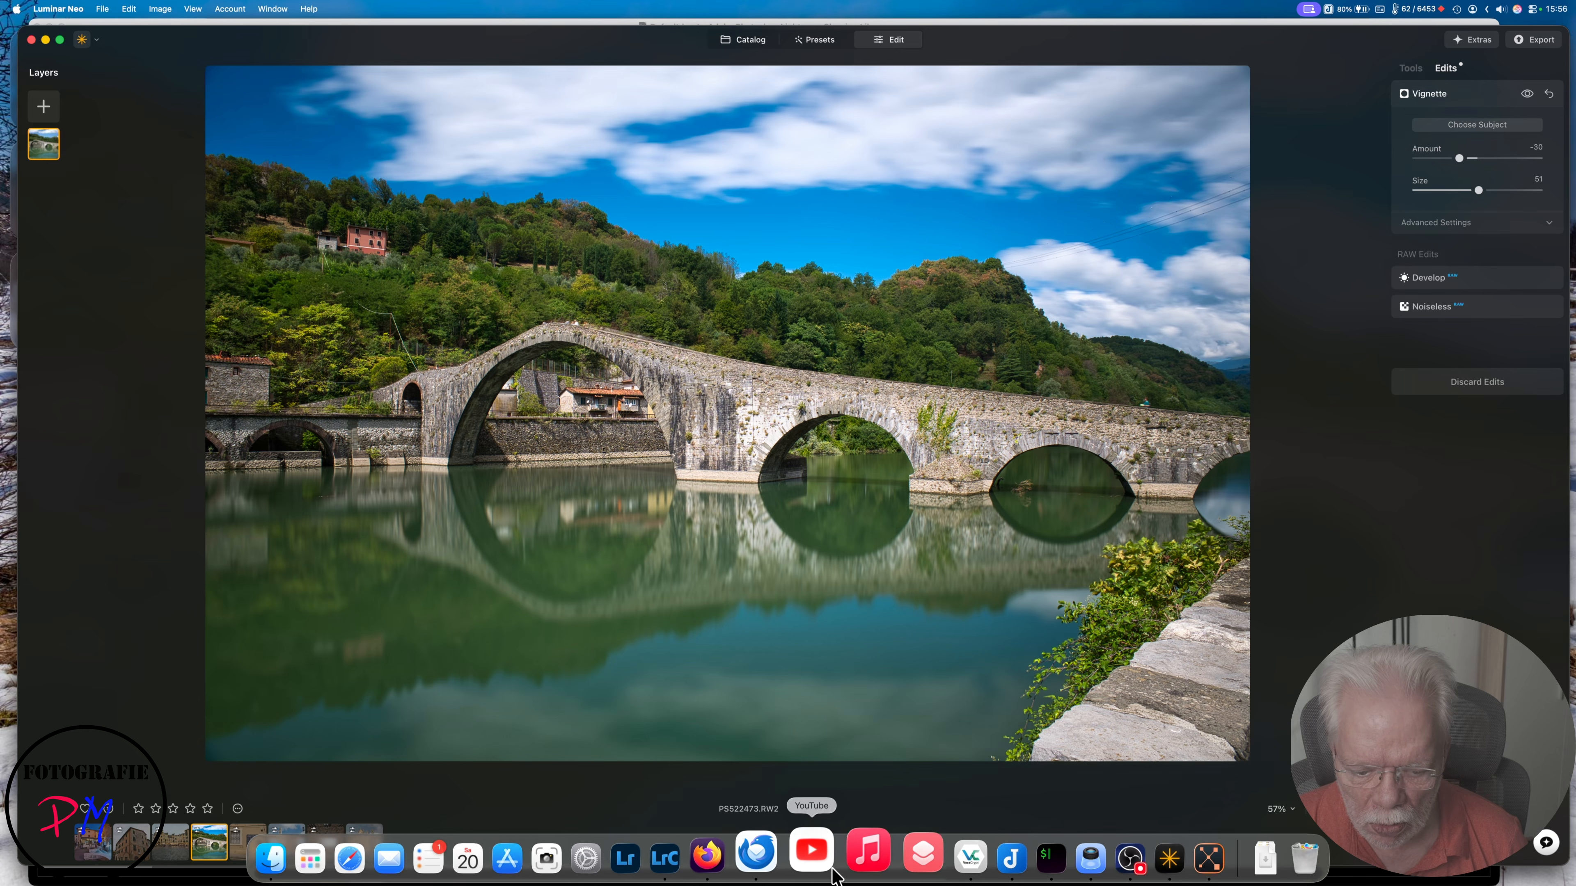
left_click(707, 863)
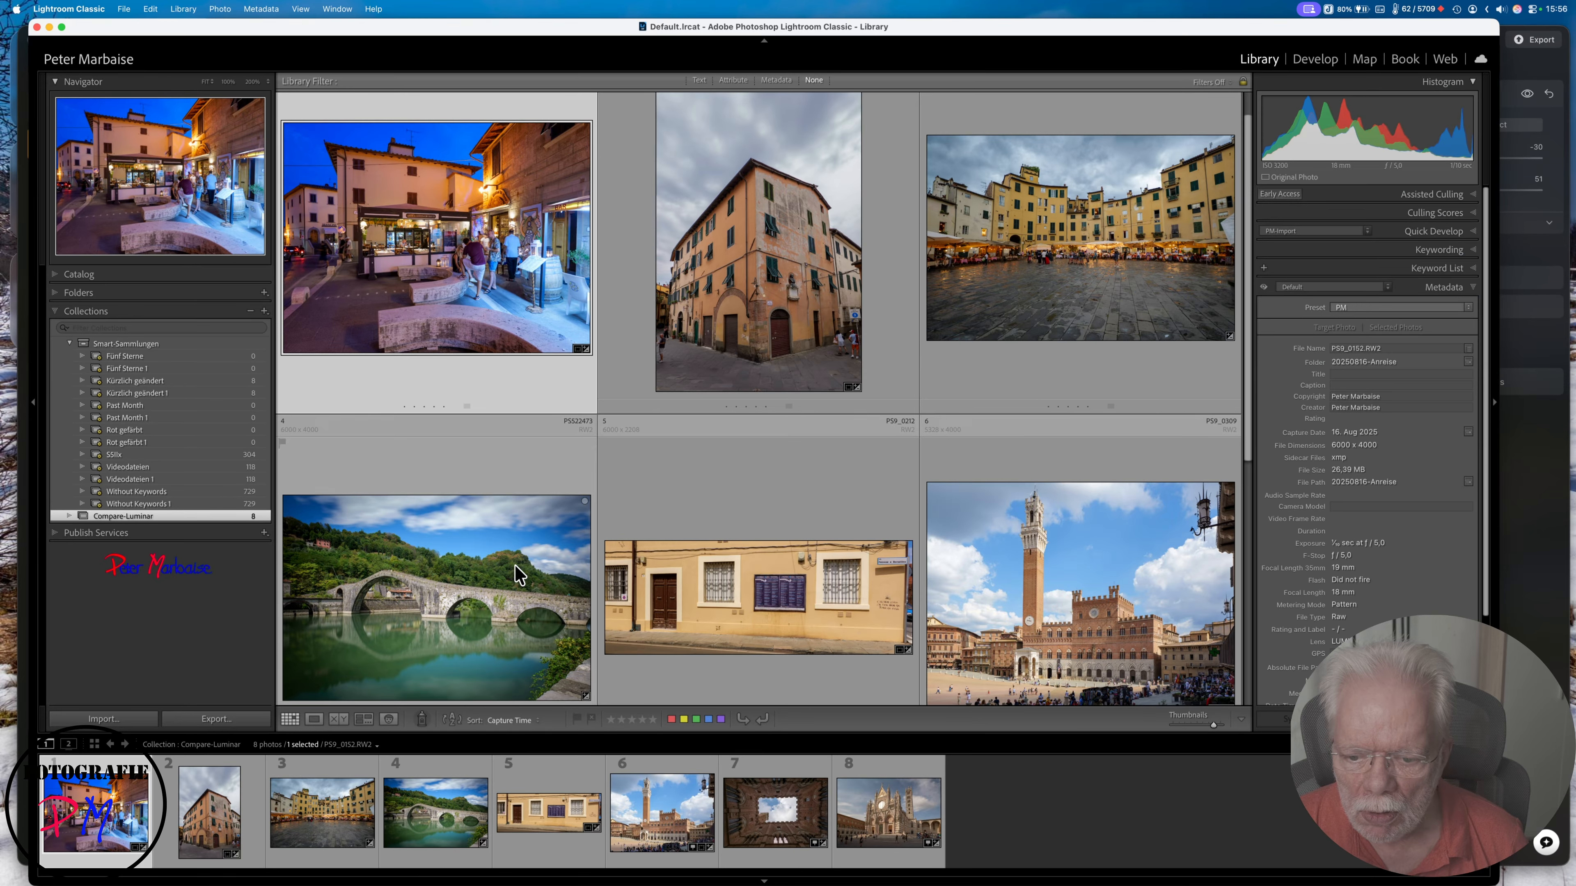
scroll(723, 496, "down", 2)
key("e")
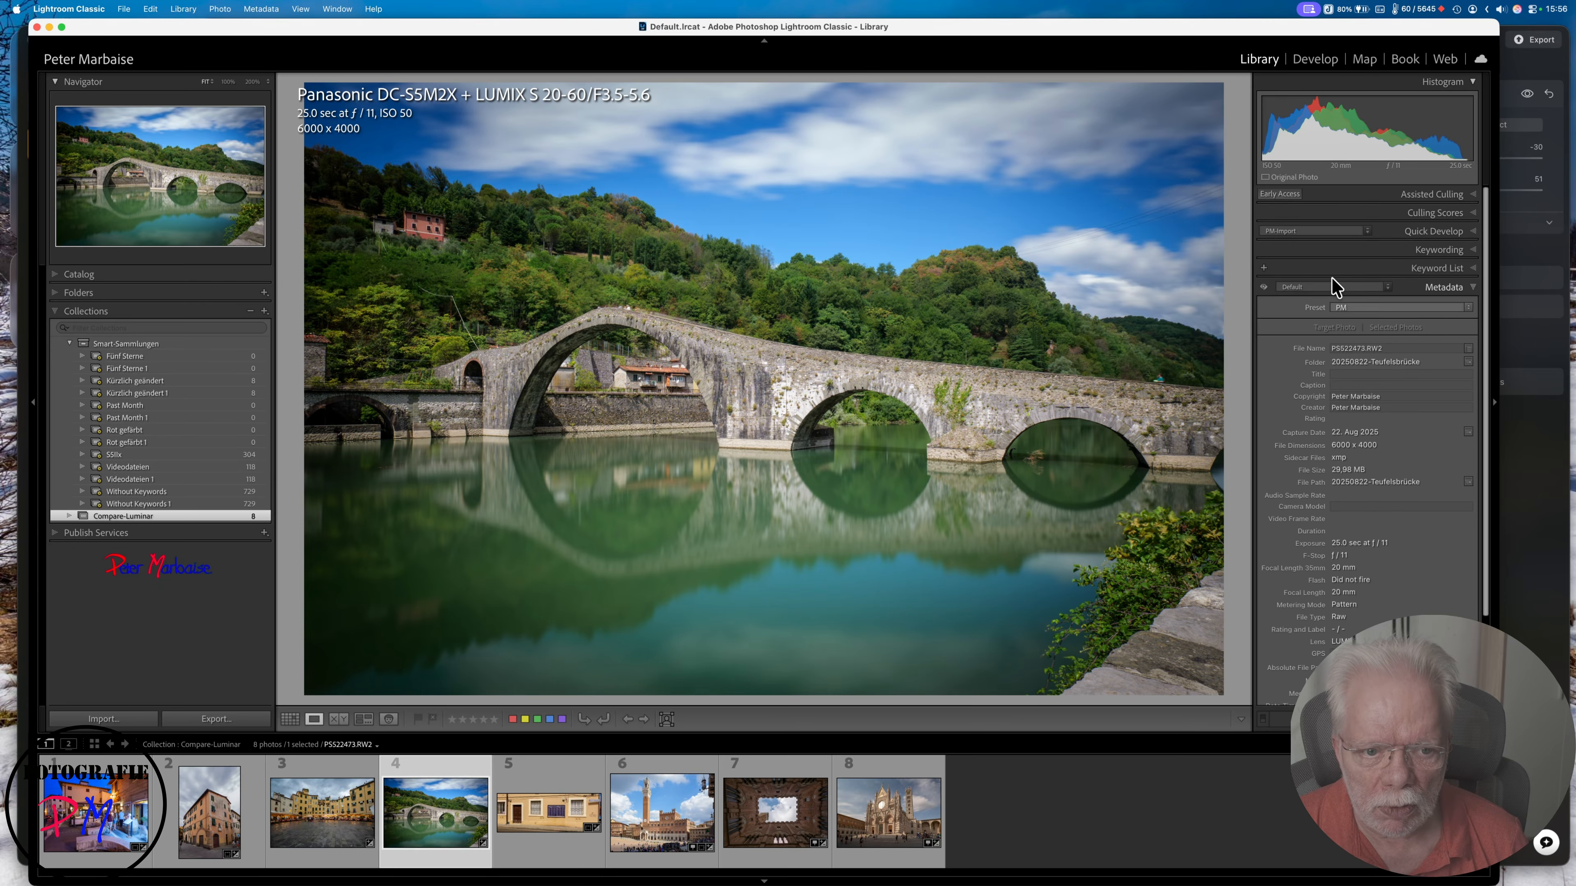
left_click(1315, 60)
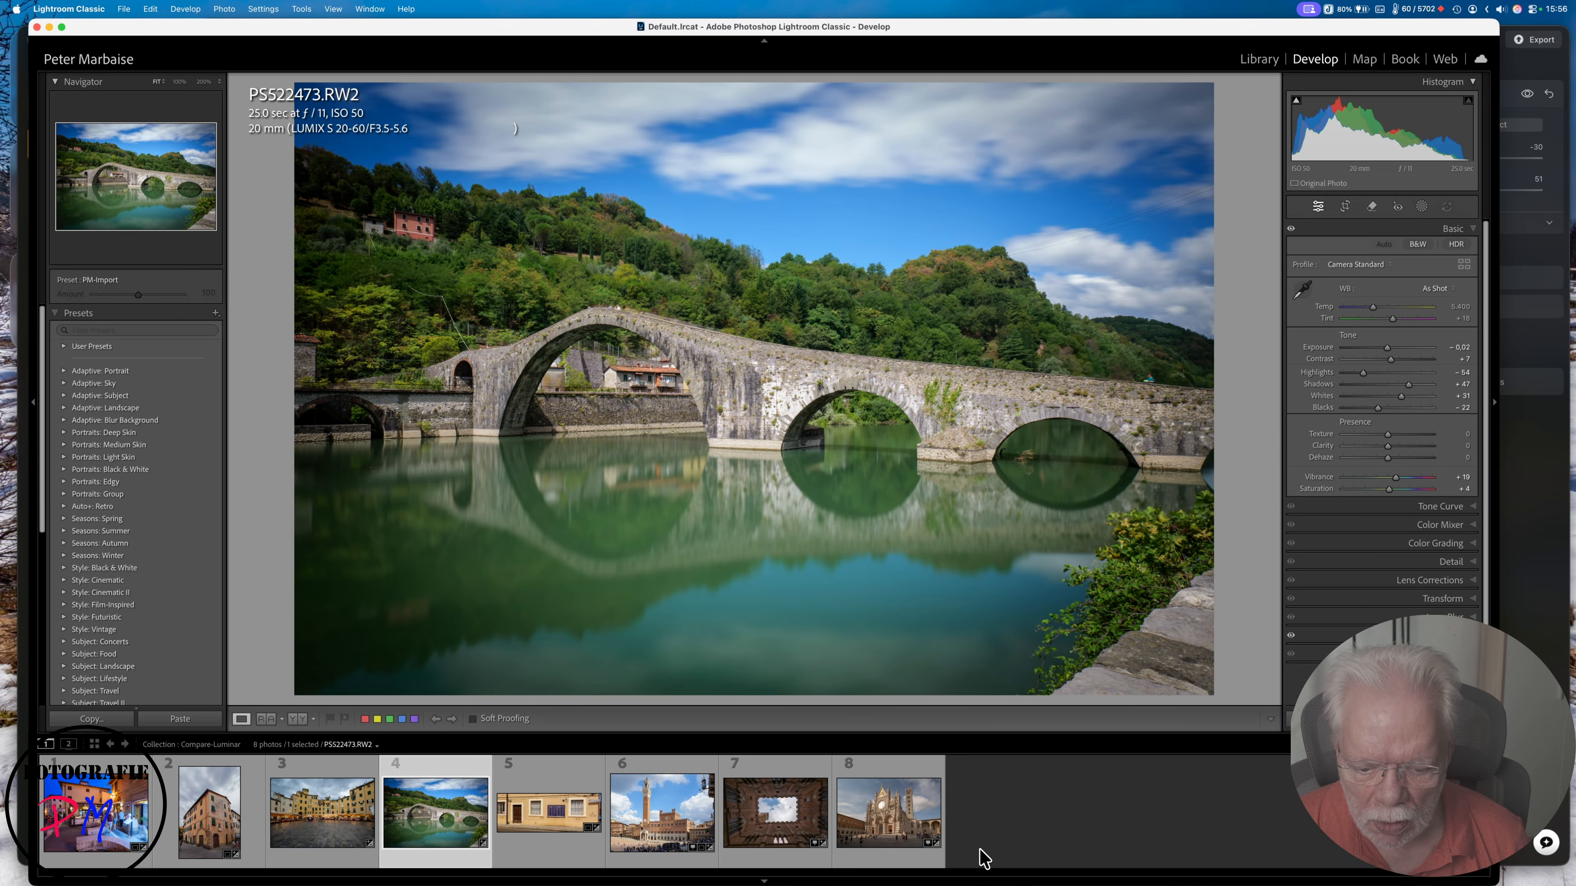
View the cathedral photo PS9_0385 in Lightroom Classic's Develop module, then switch to Luminar Neo and open it there with its edits
left_click(884, 830)
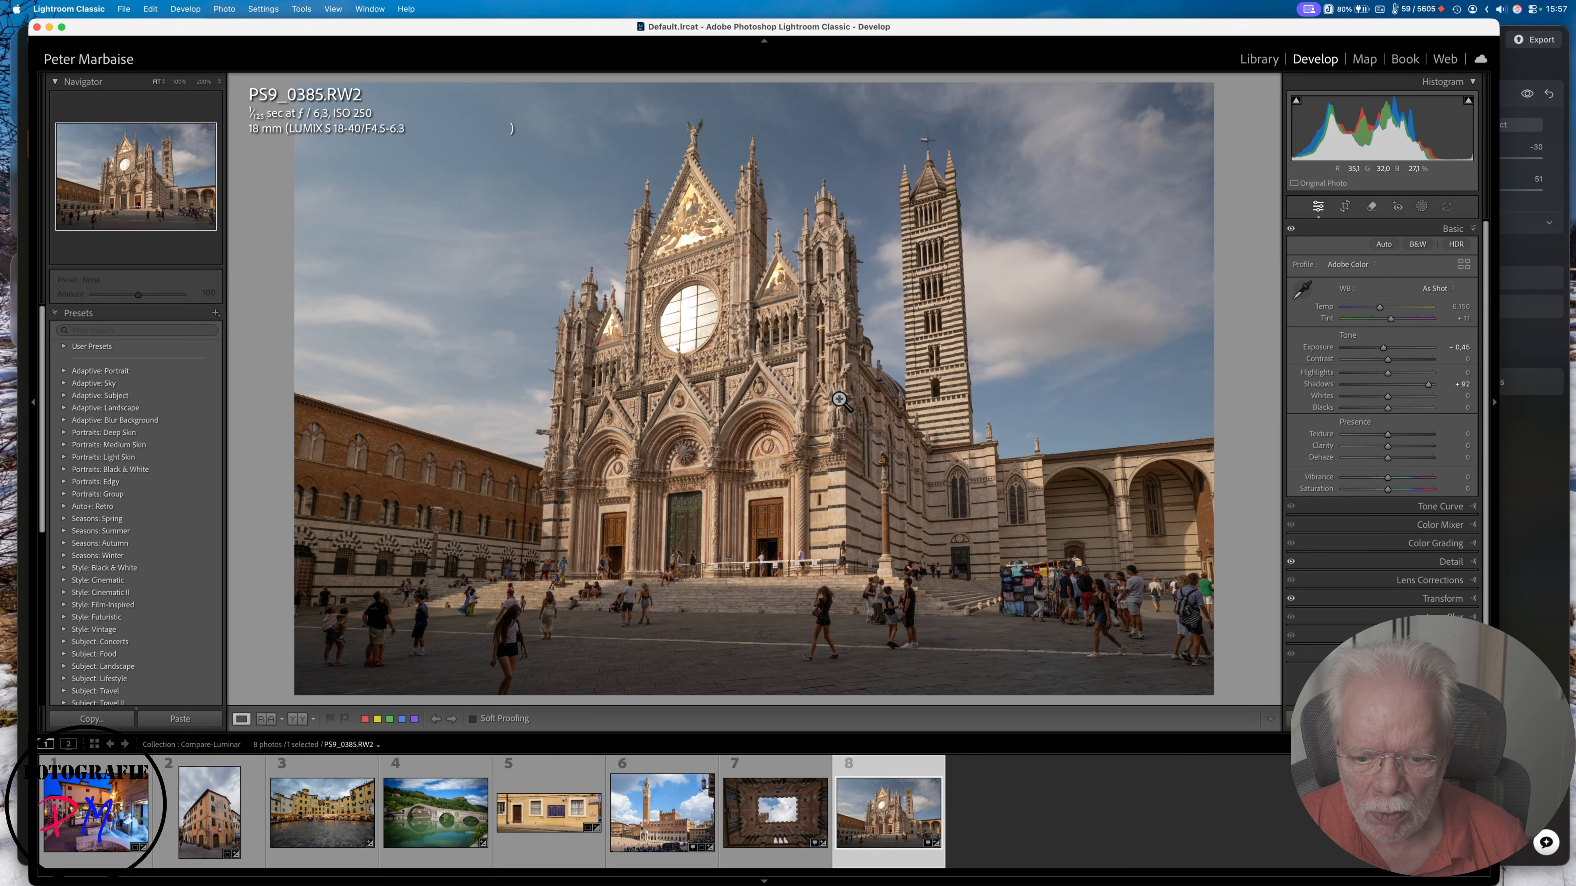
mouse_move(856, 883)
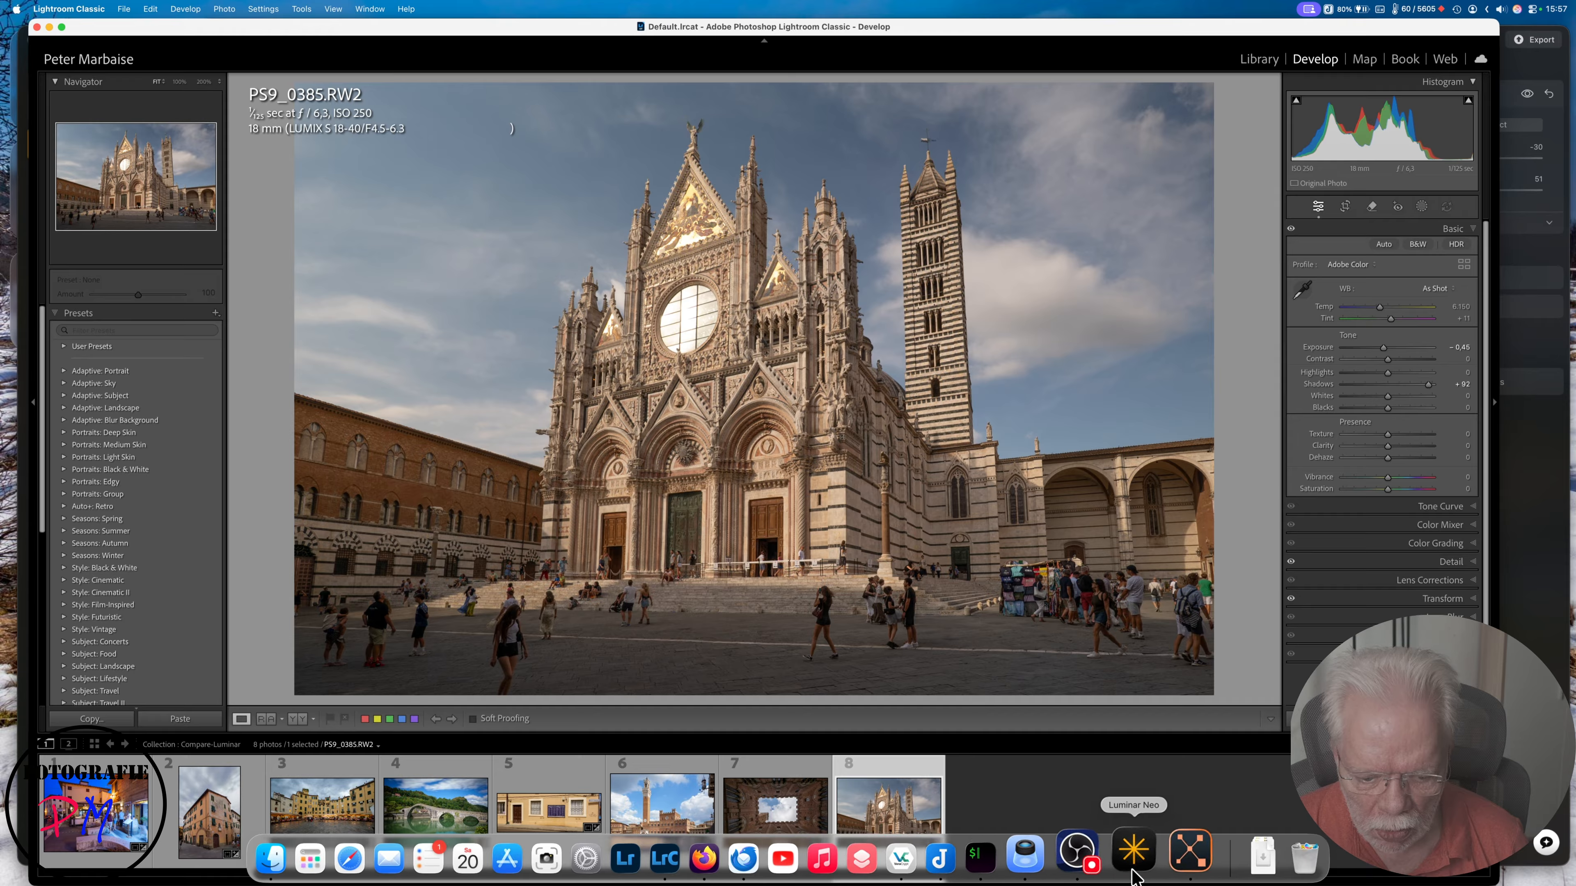
left_click(1139, 859)
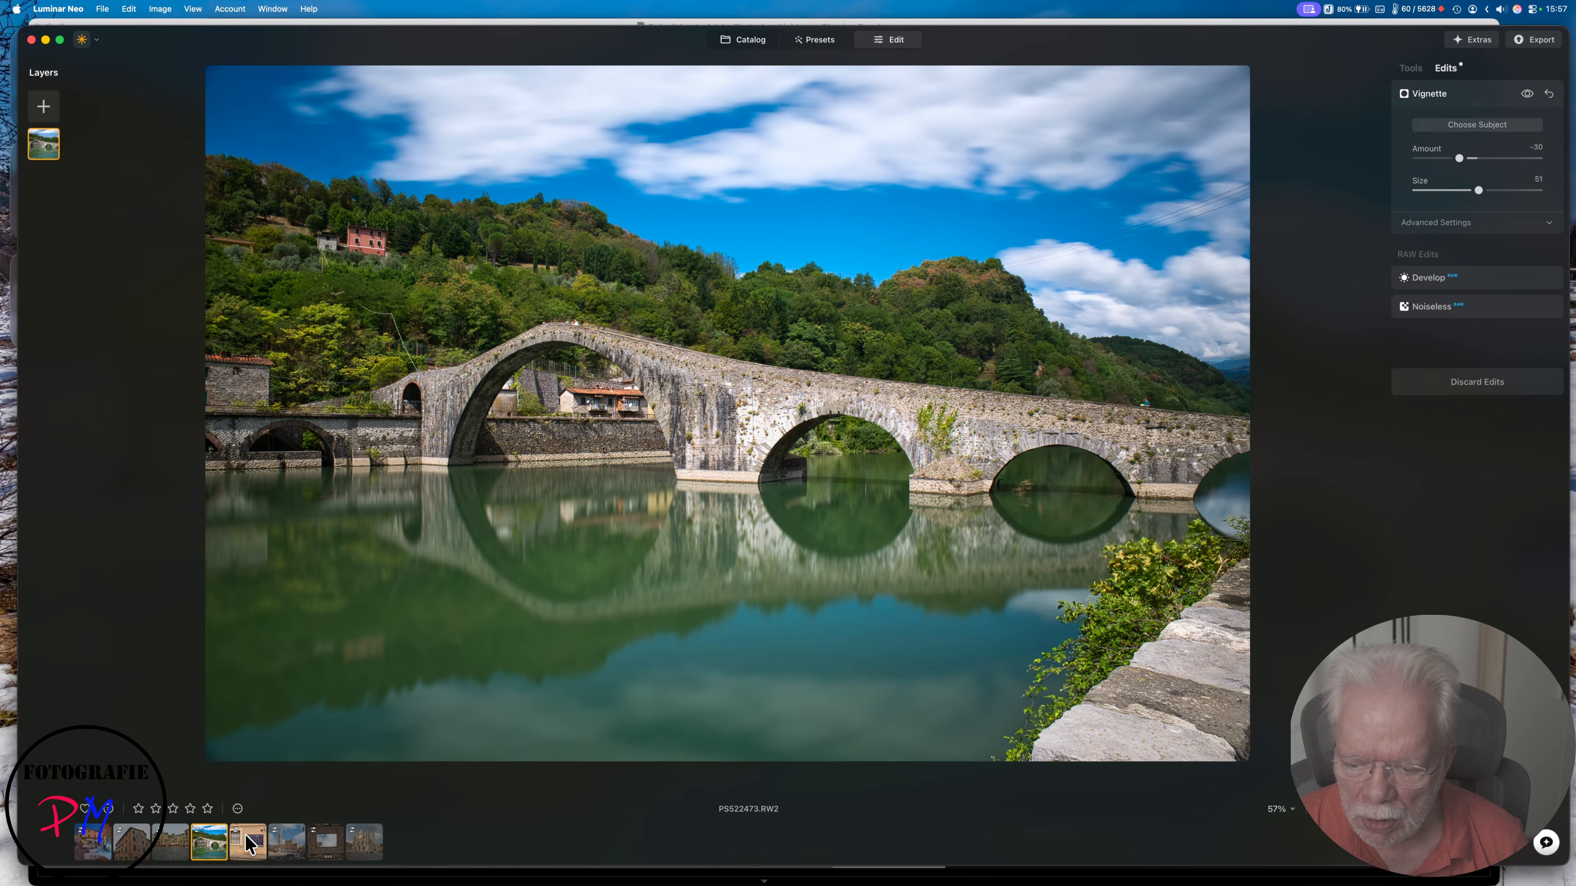
left_click(364, 843)
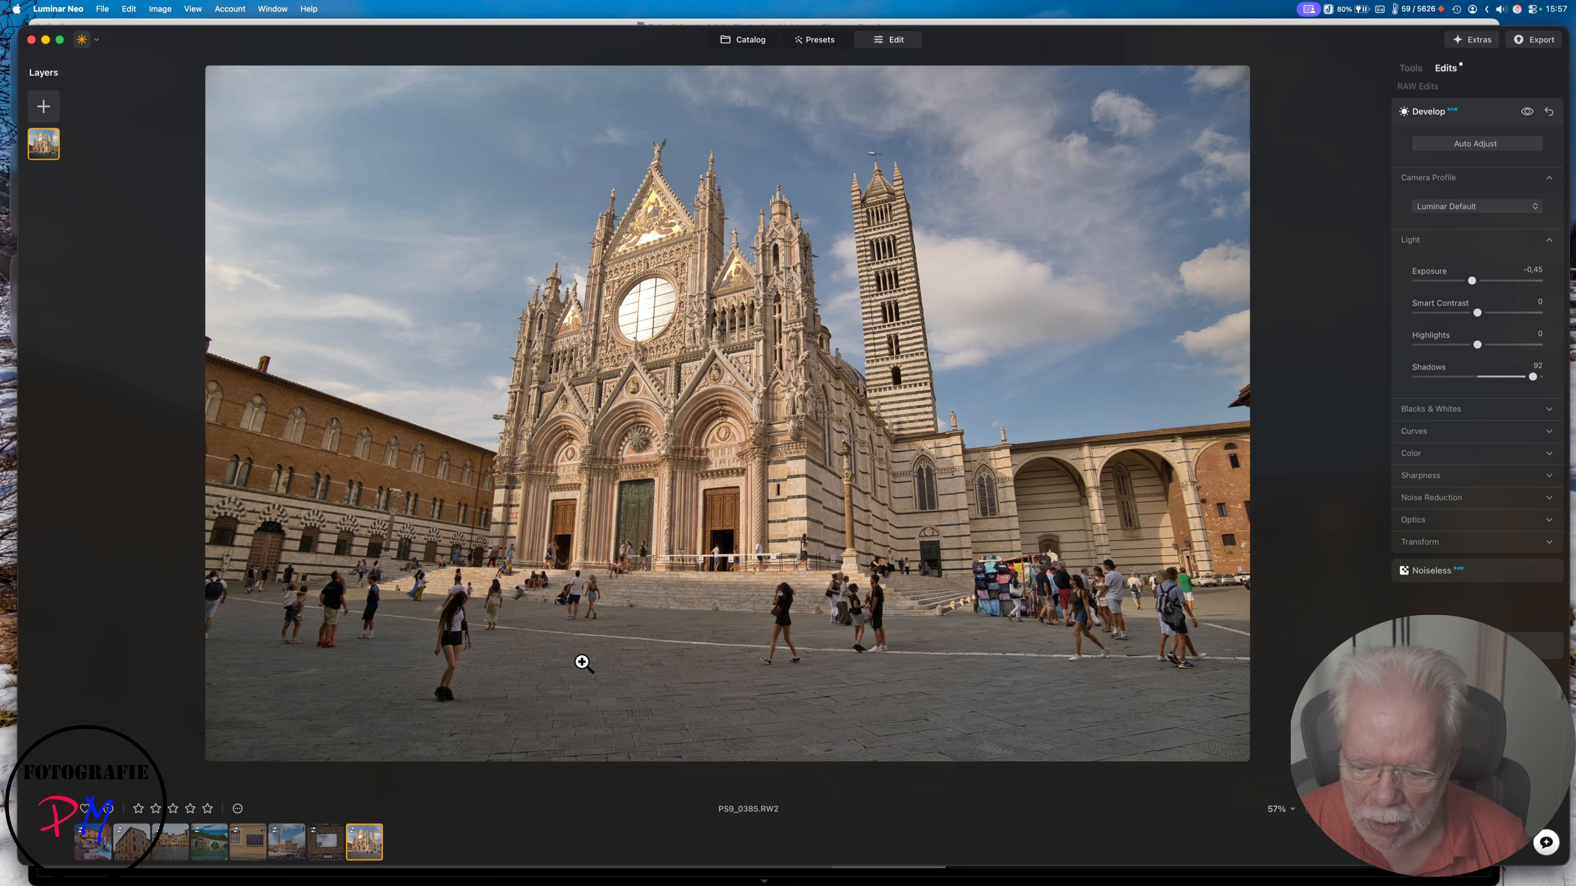
Open the piazza photo PS522446 in Luminar Neo, then switch to Lightroom Classic to check its Develop settings and masks
left_click(175, 843)
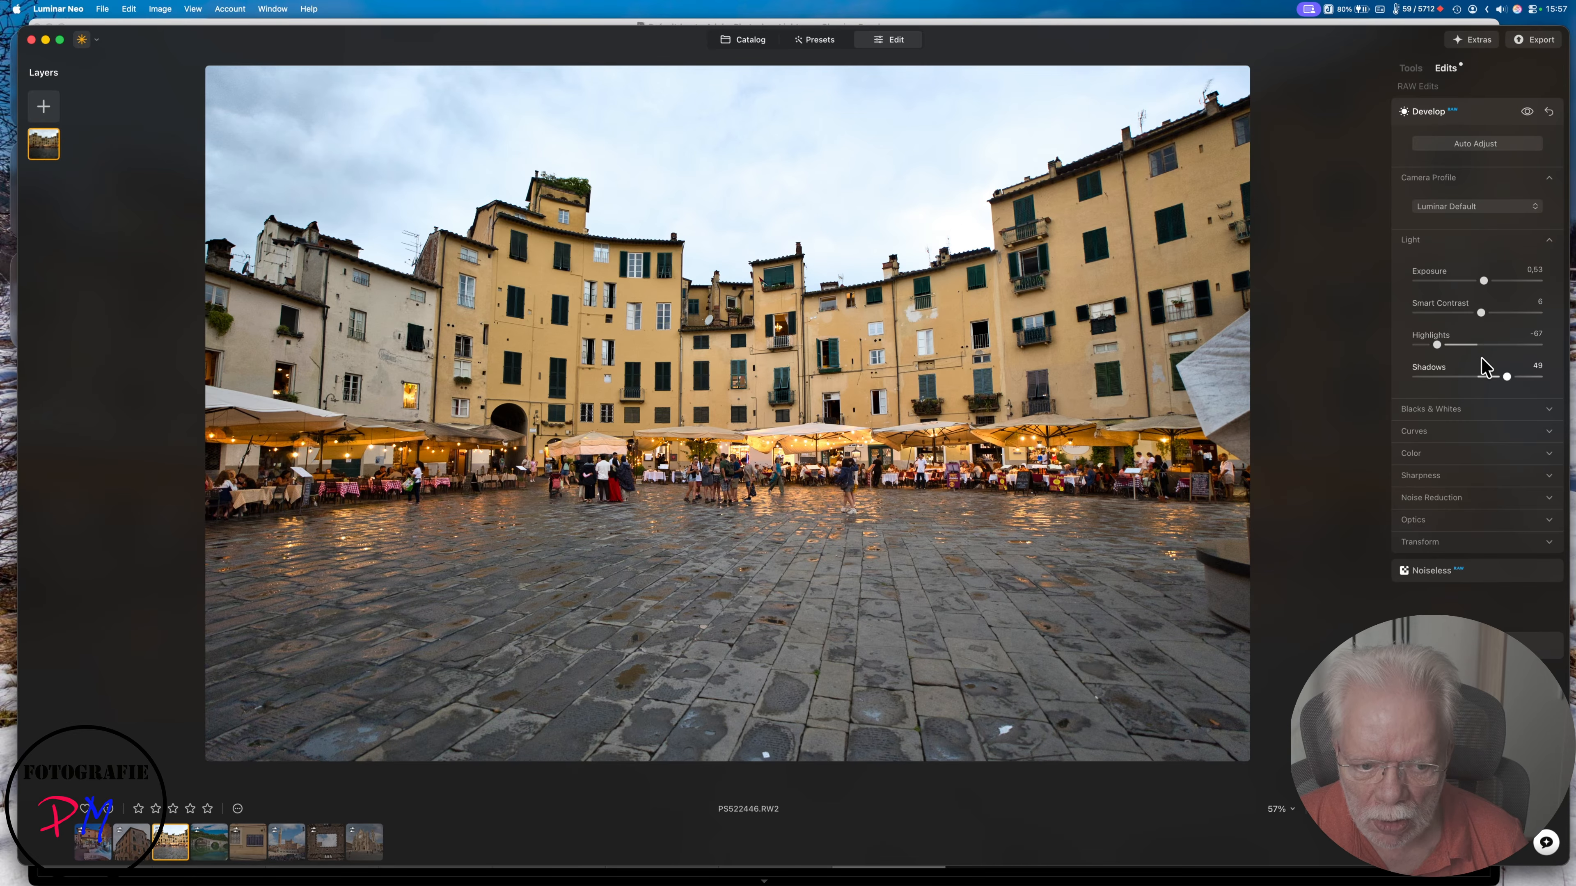
mouse_move(820, 884)
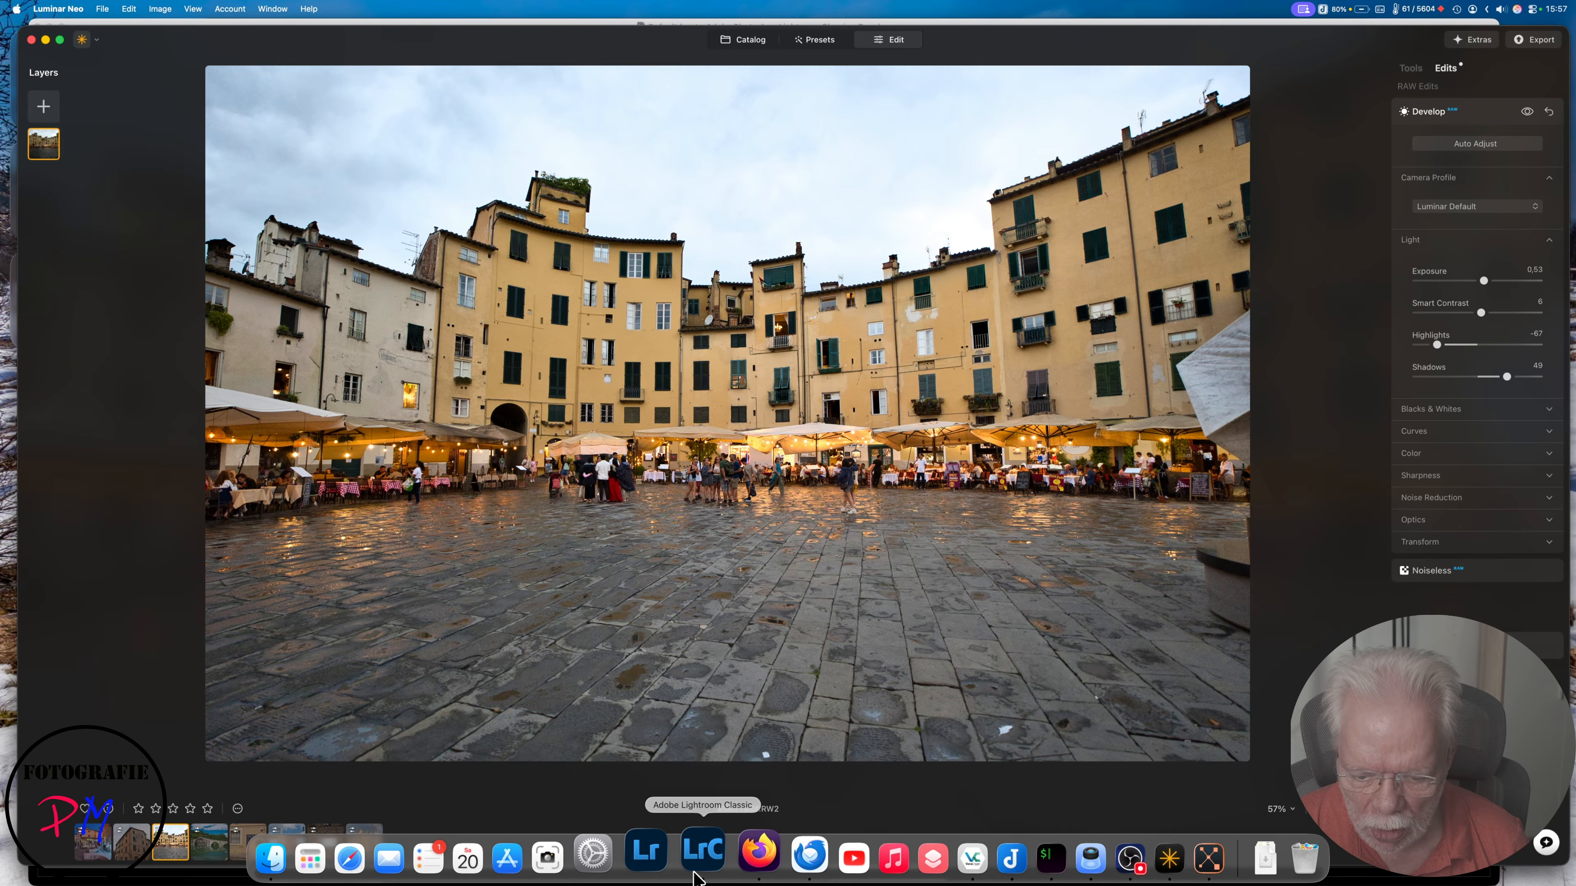
left_click(709, 855)
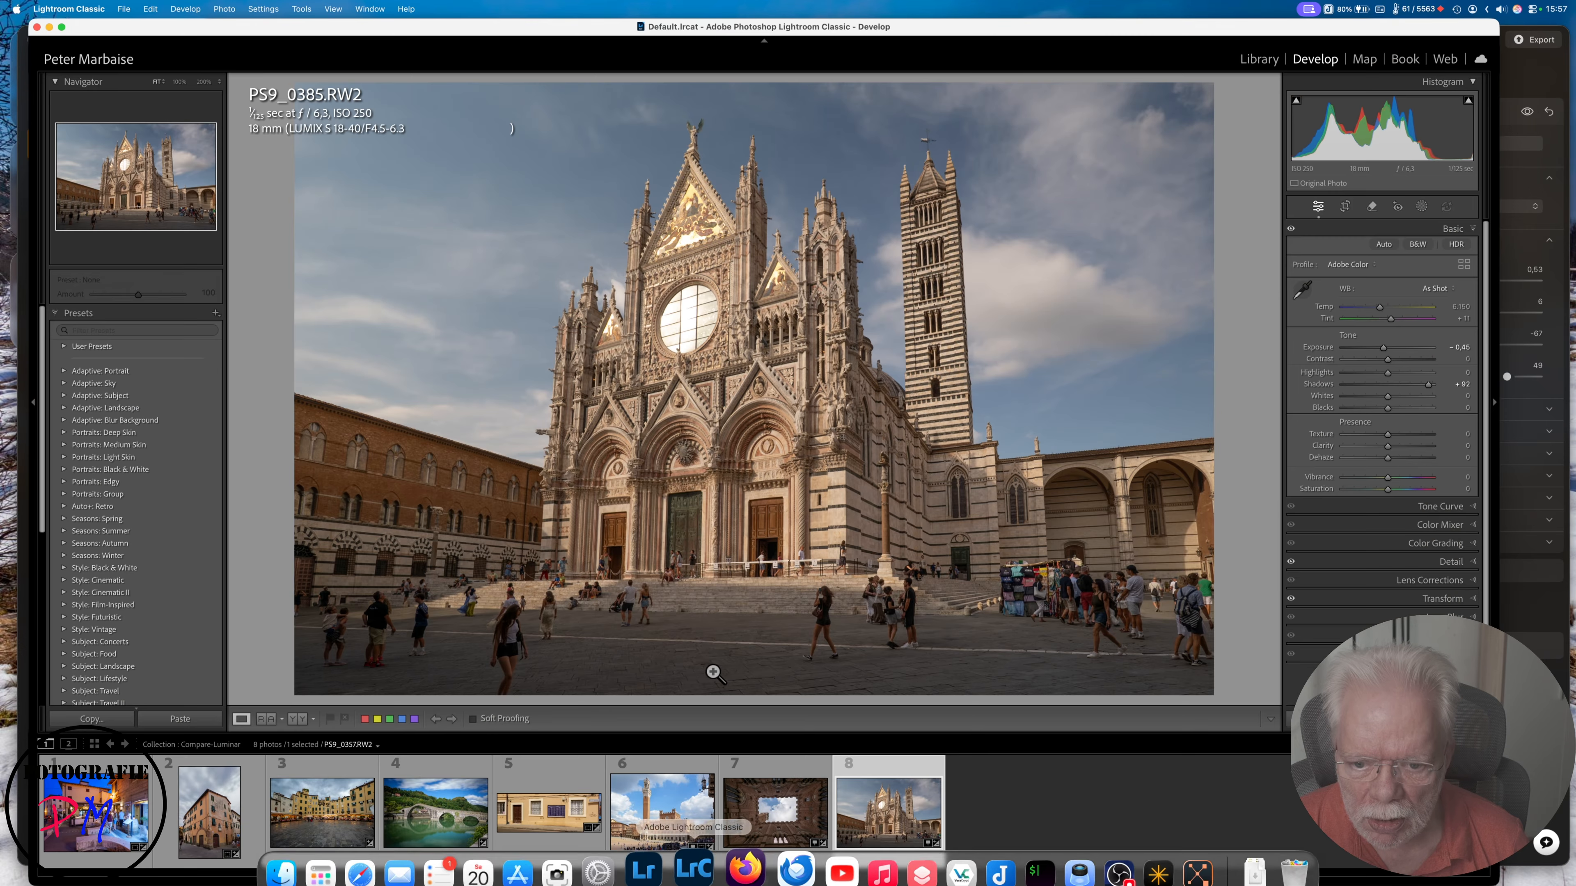
left_click(322, 813)
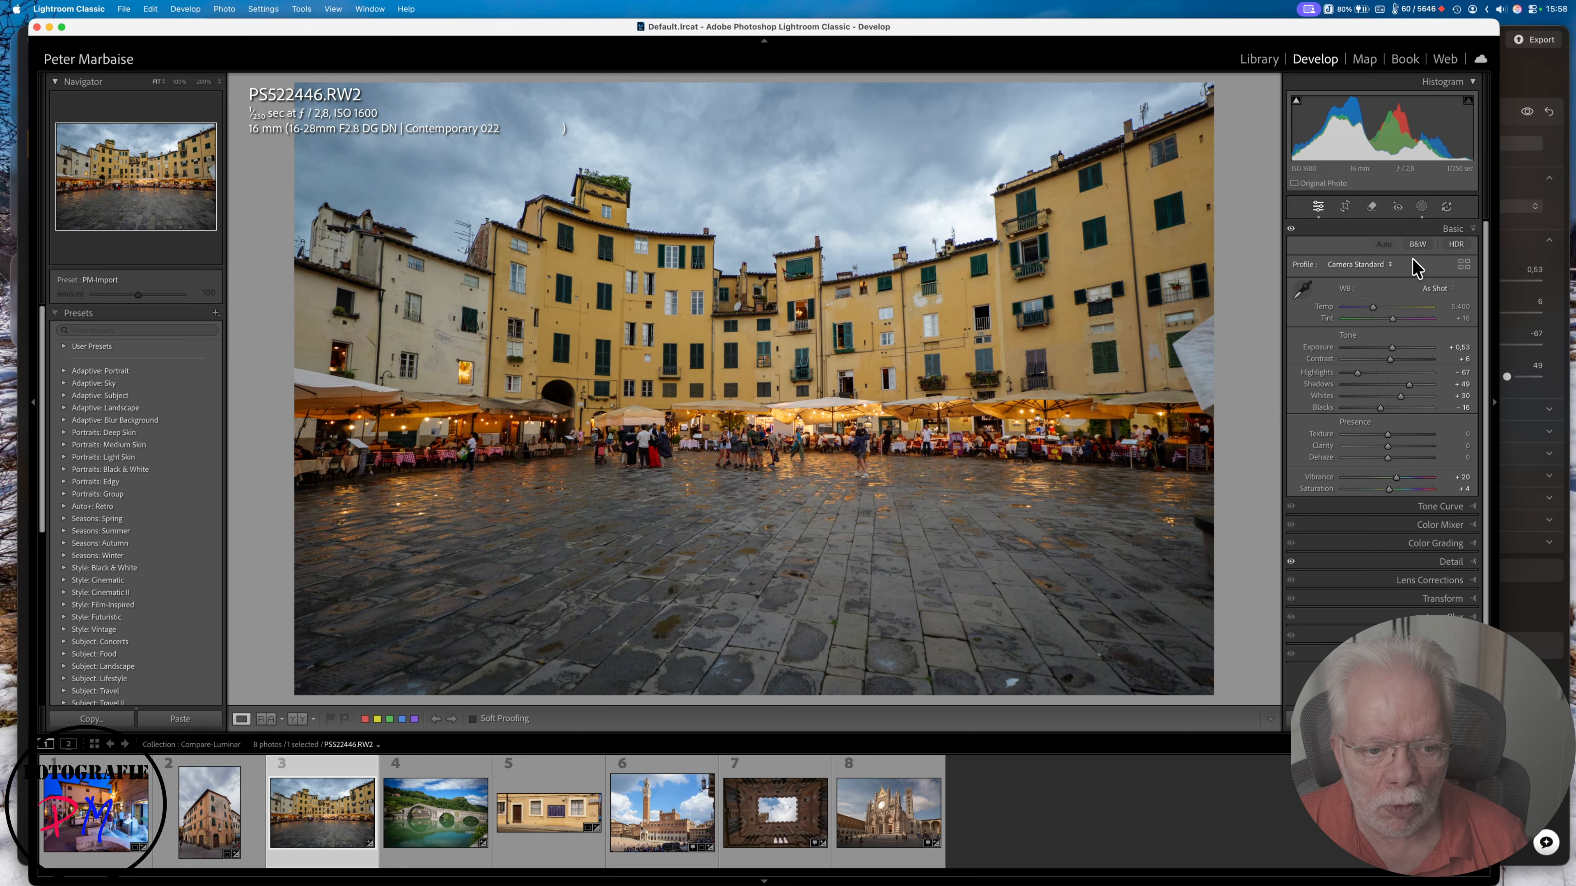
left_click(1422, 209)
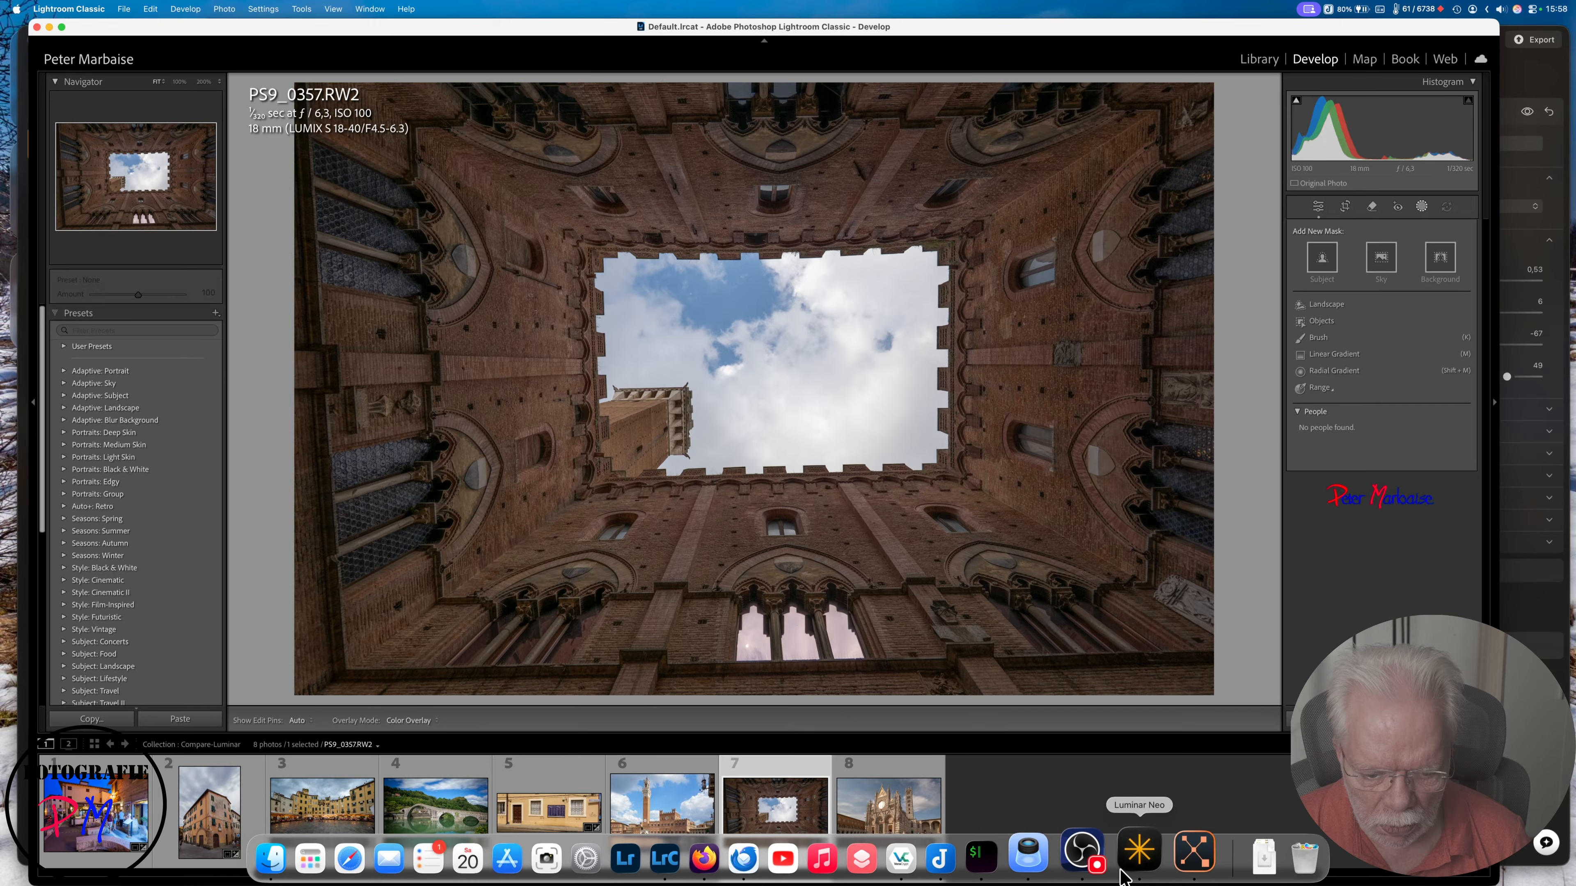
Switch to Luminar Neo, view the courtyard photo PS9_0357 with its edits, and return to Lightroom Classic to compare it
left_click(1134, 852)
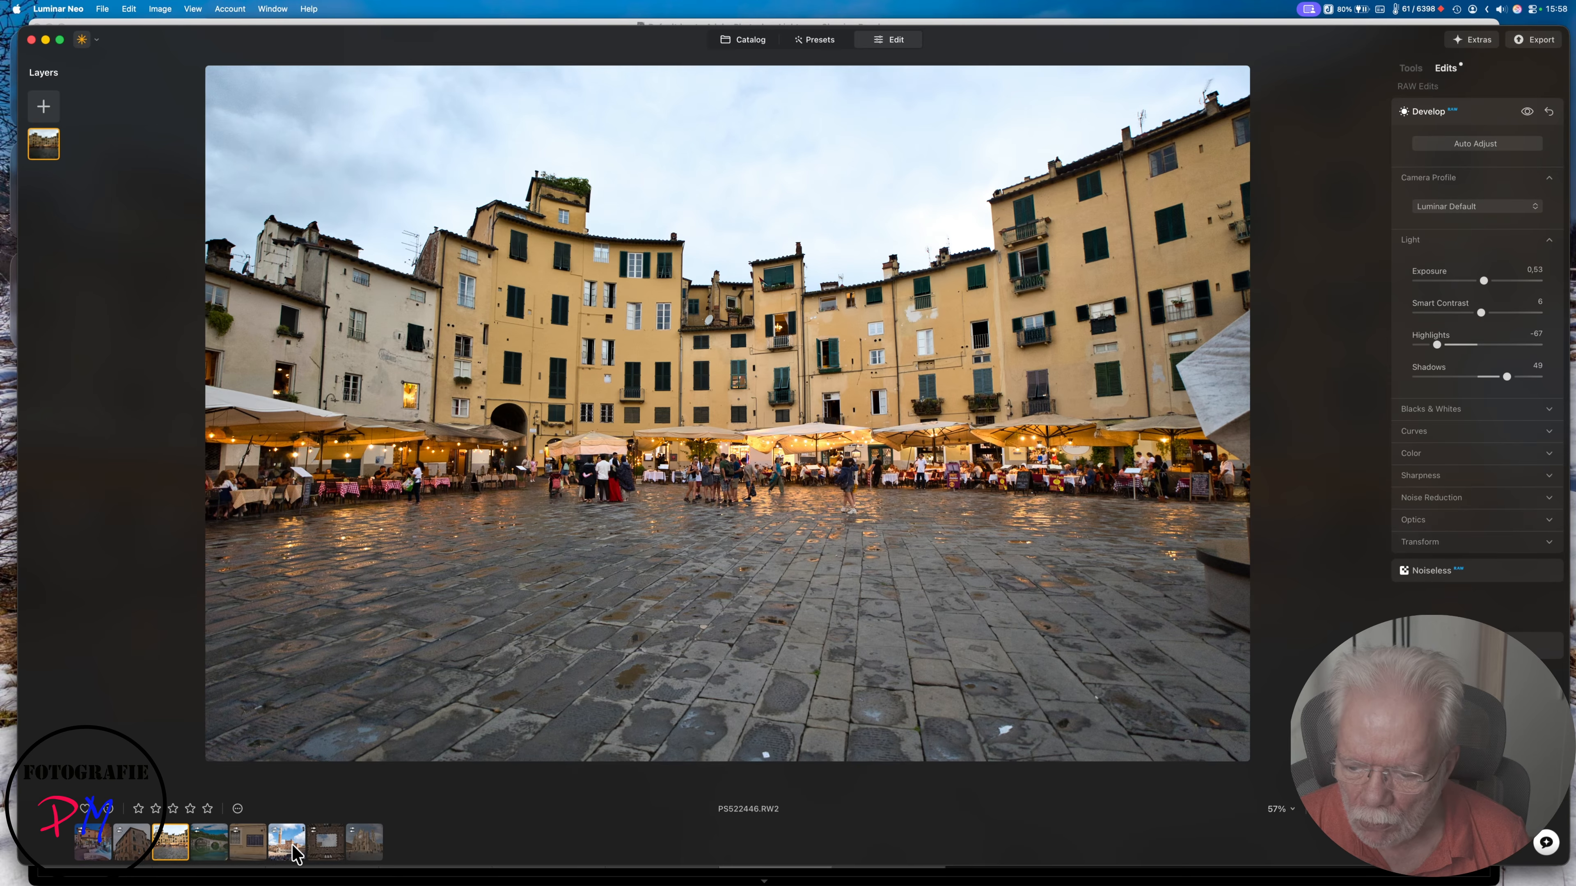
left_click(325, 843)
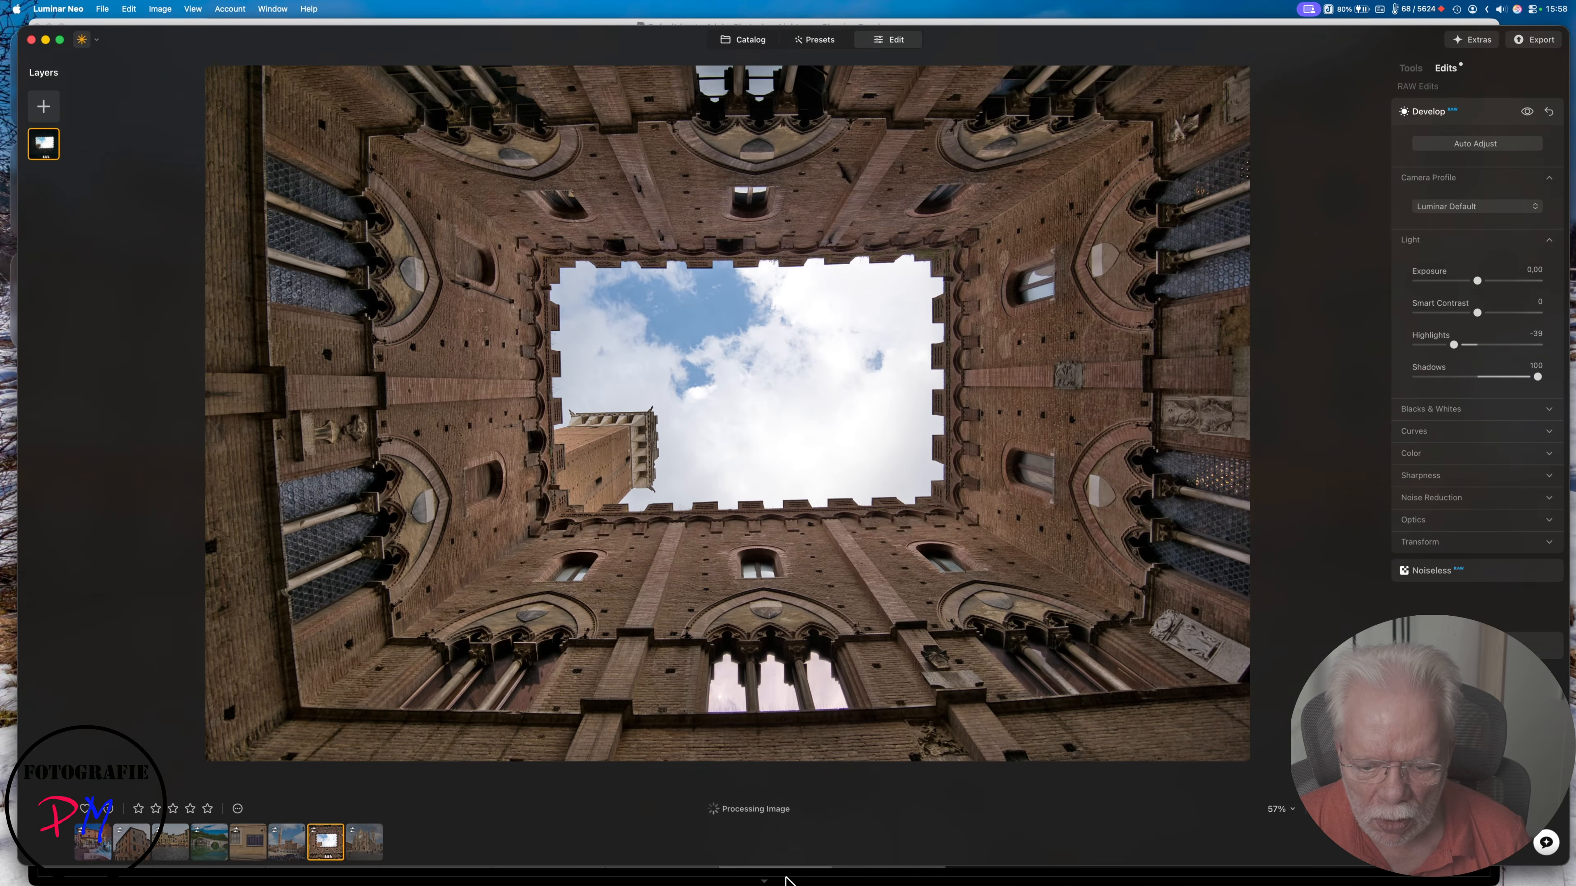
mouse_move(788, 880)
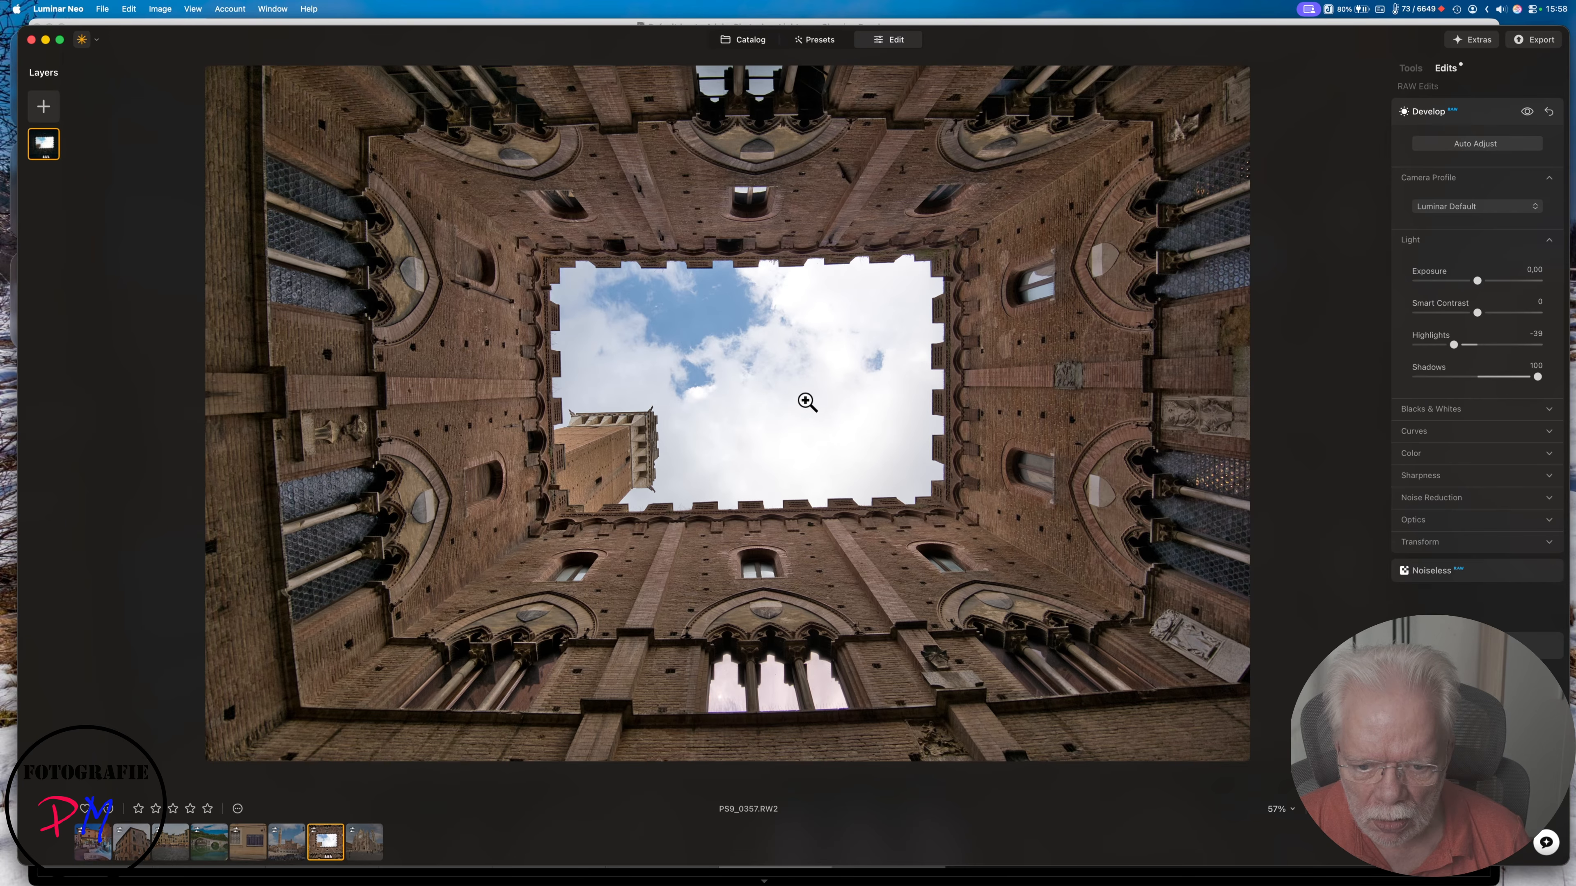
mouse_move(887, 878)
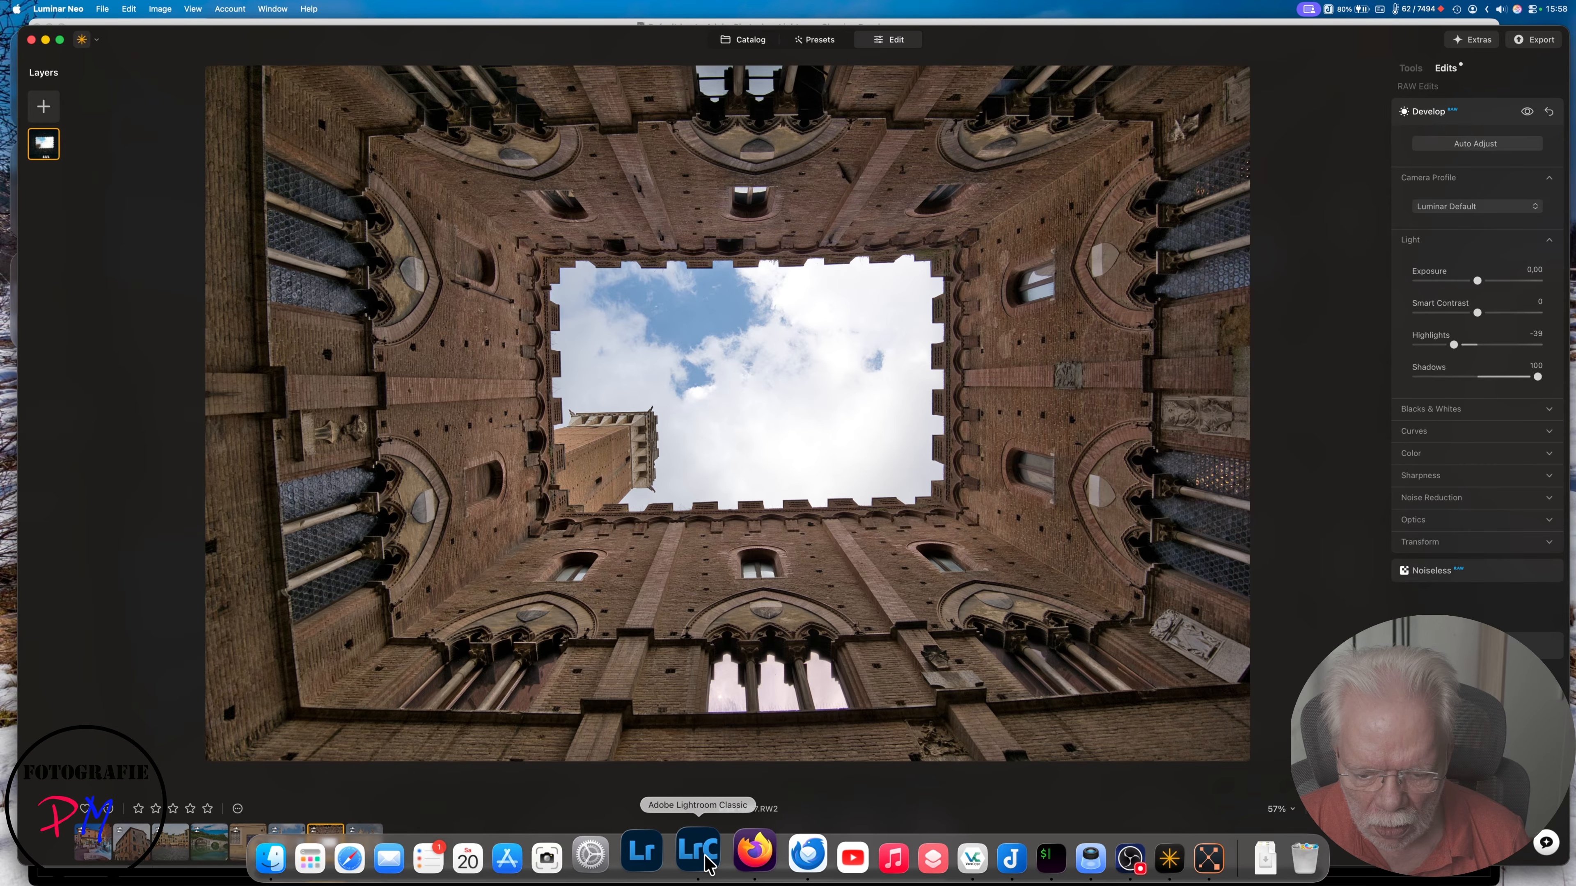
left_click(701, 859)
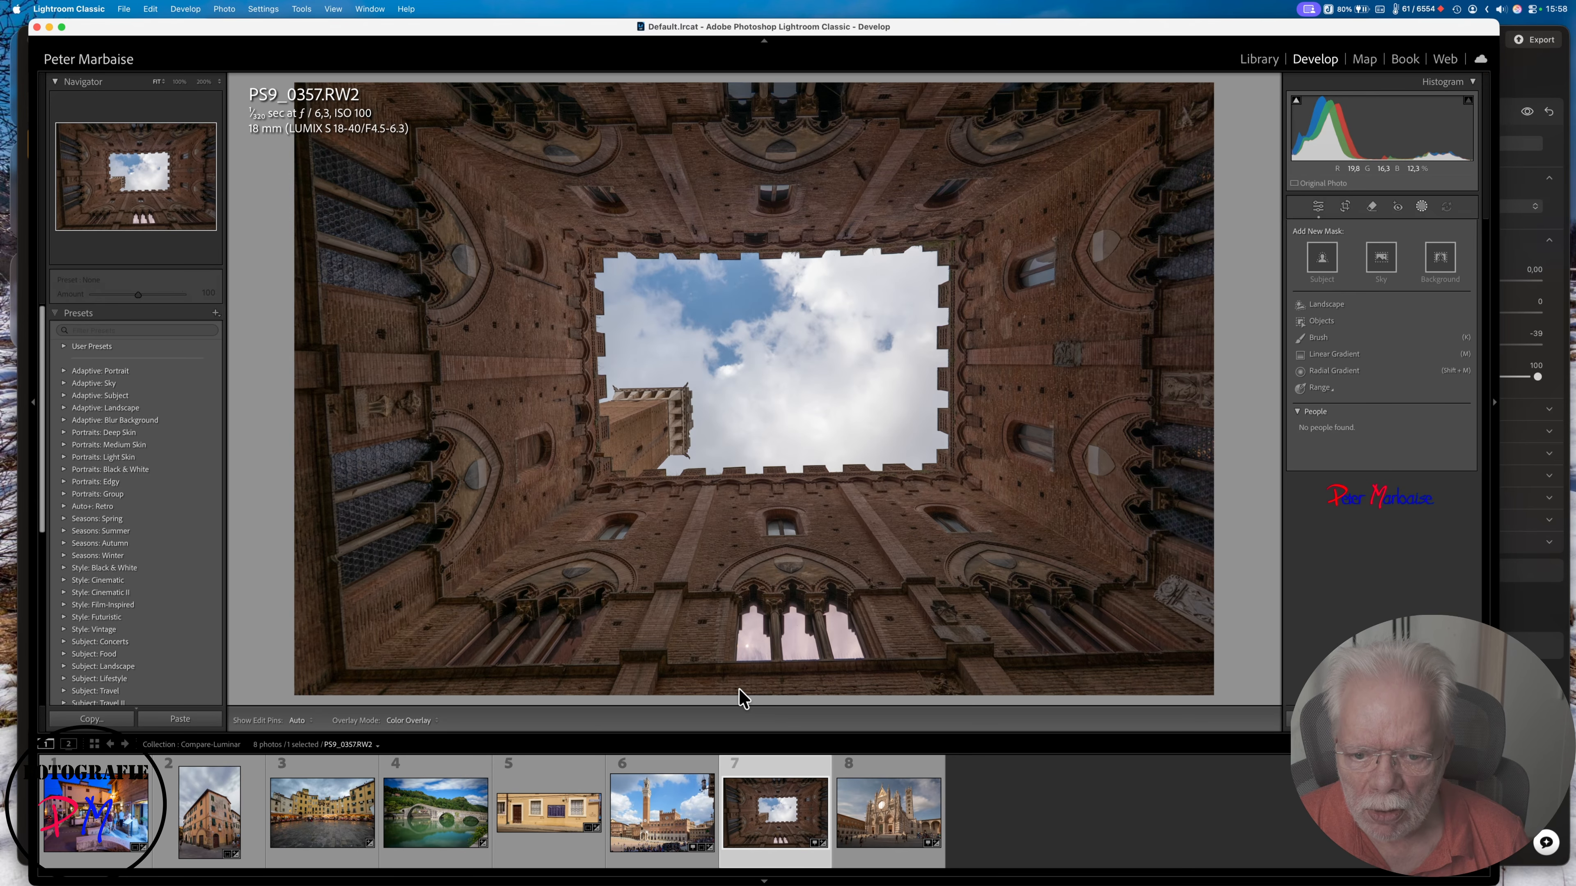